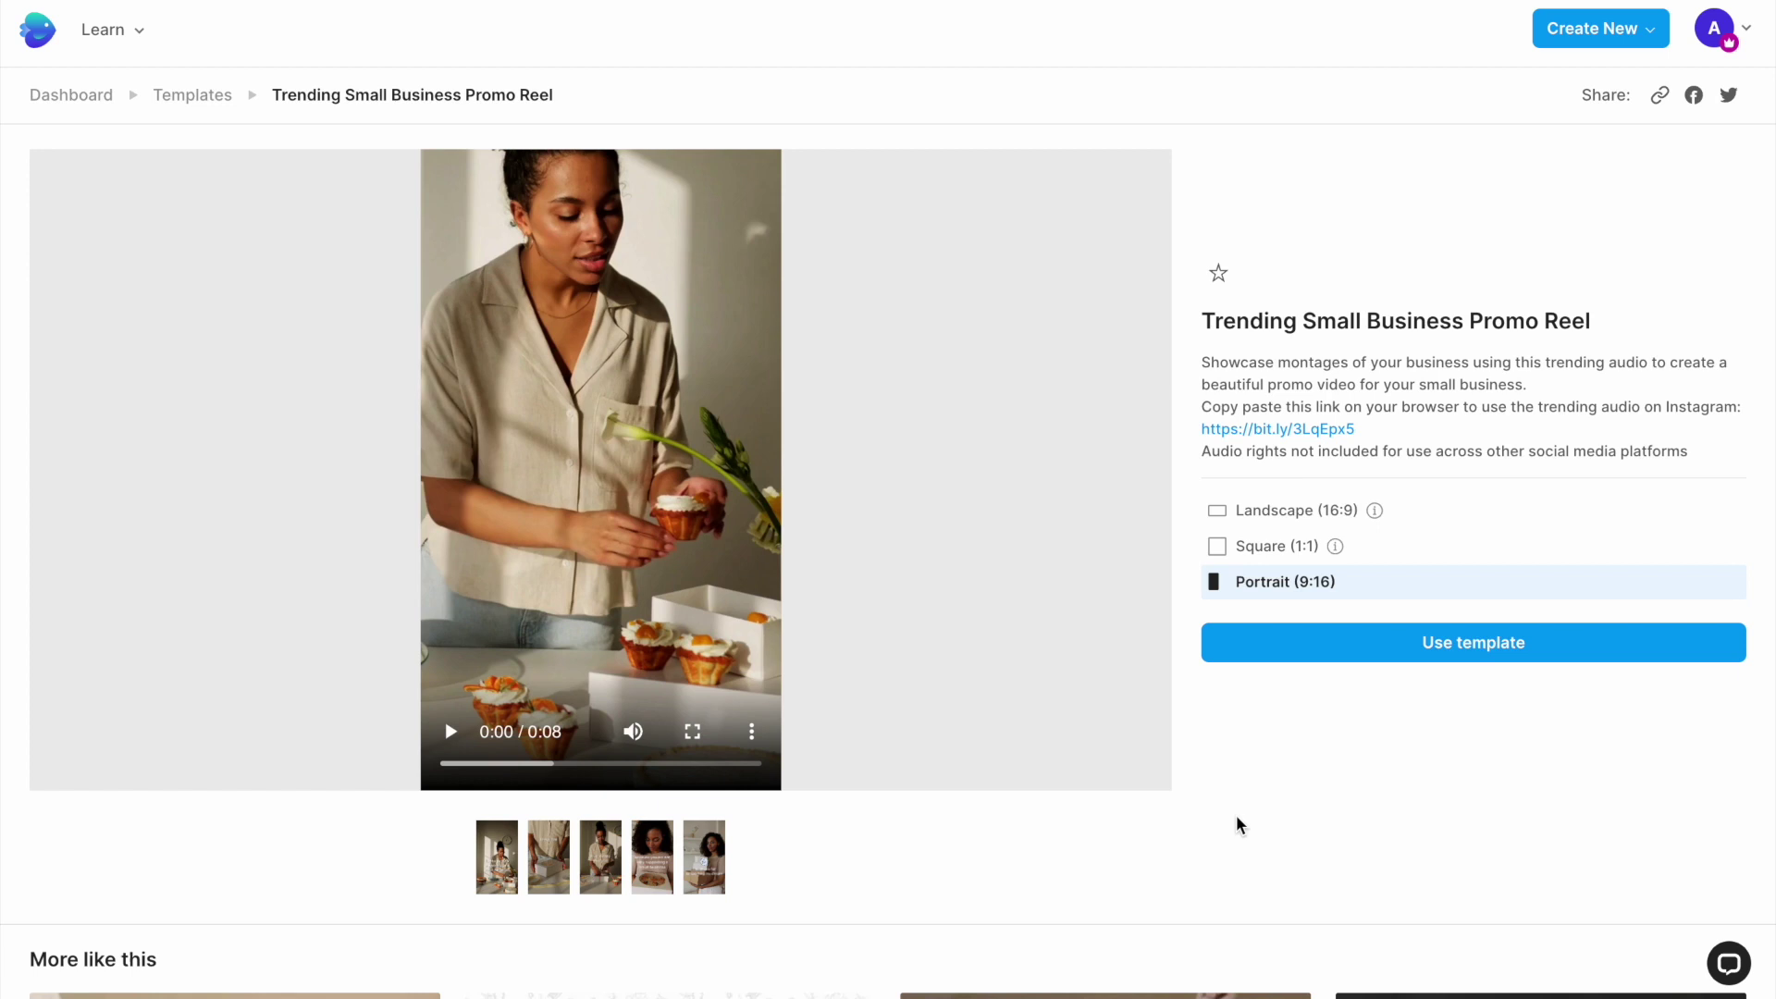
- Preview the Small Business Promo Reel template and start a portrait project from it
click(452, 731)
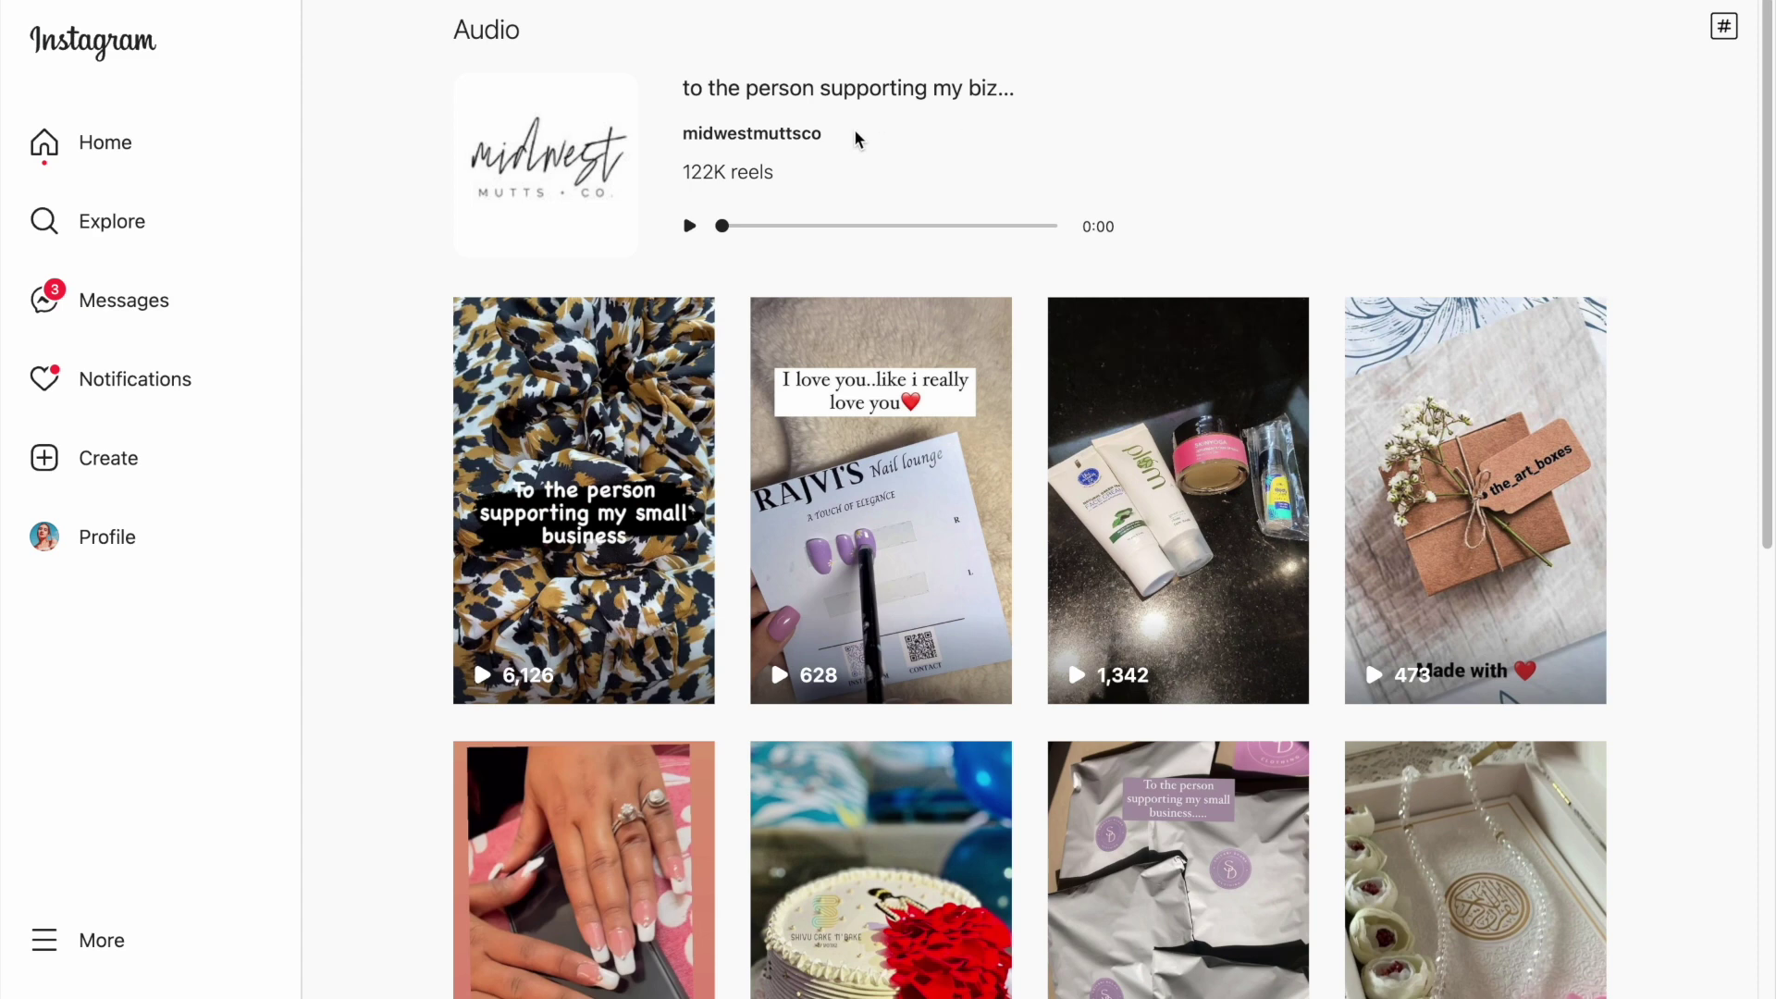
drag(856, 135, 663, 139)
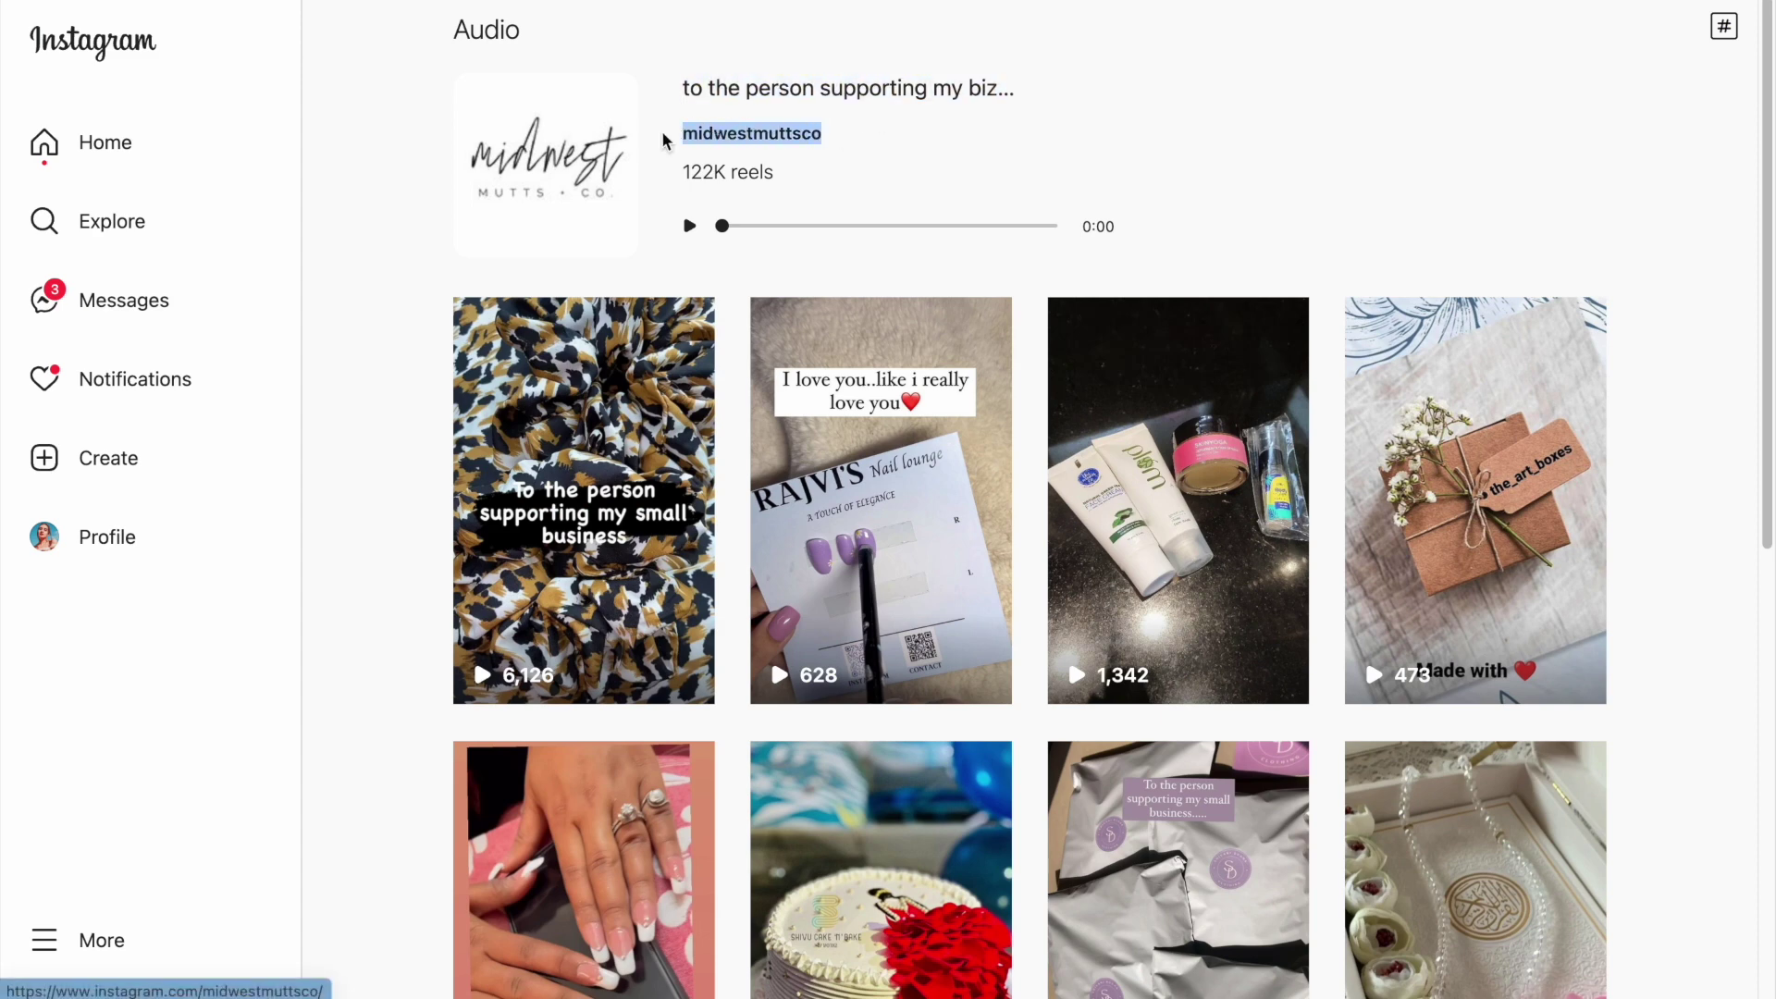
click(1057, 133)
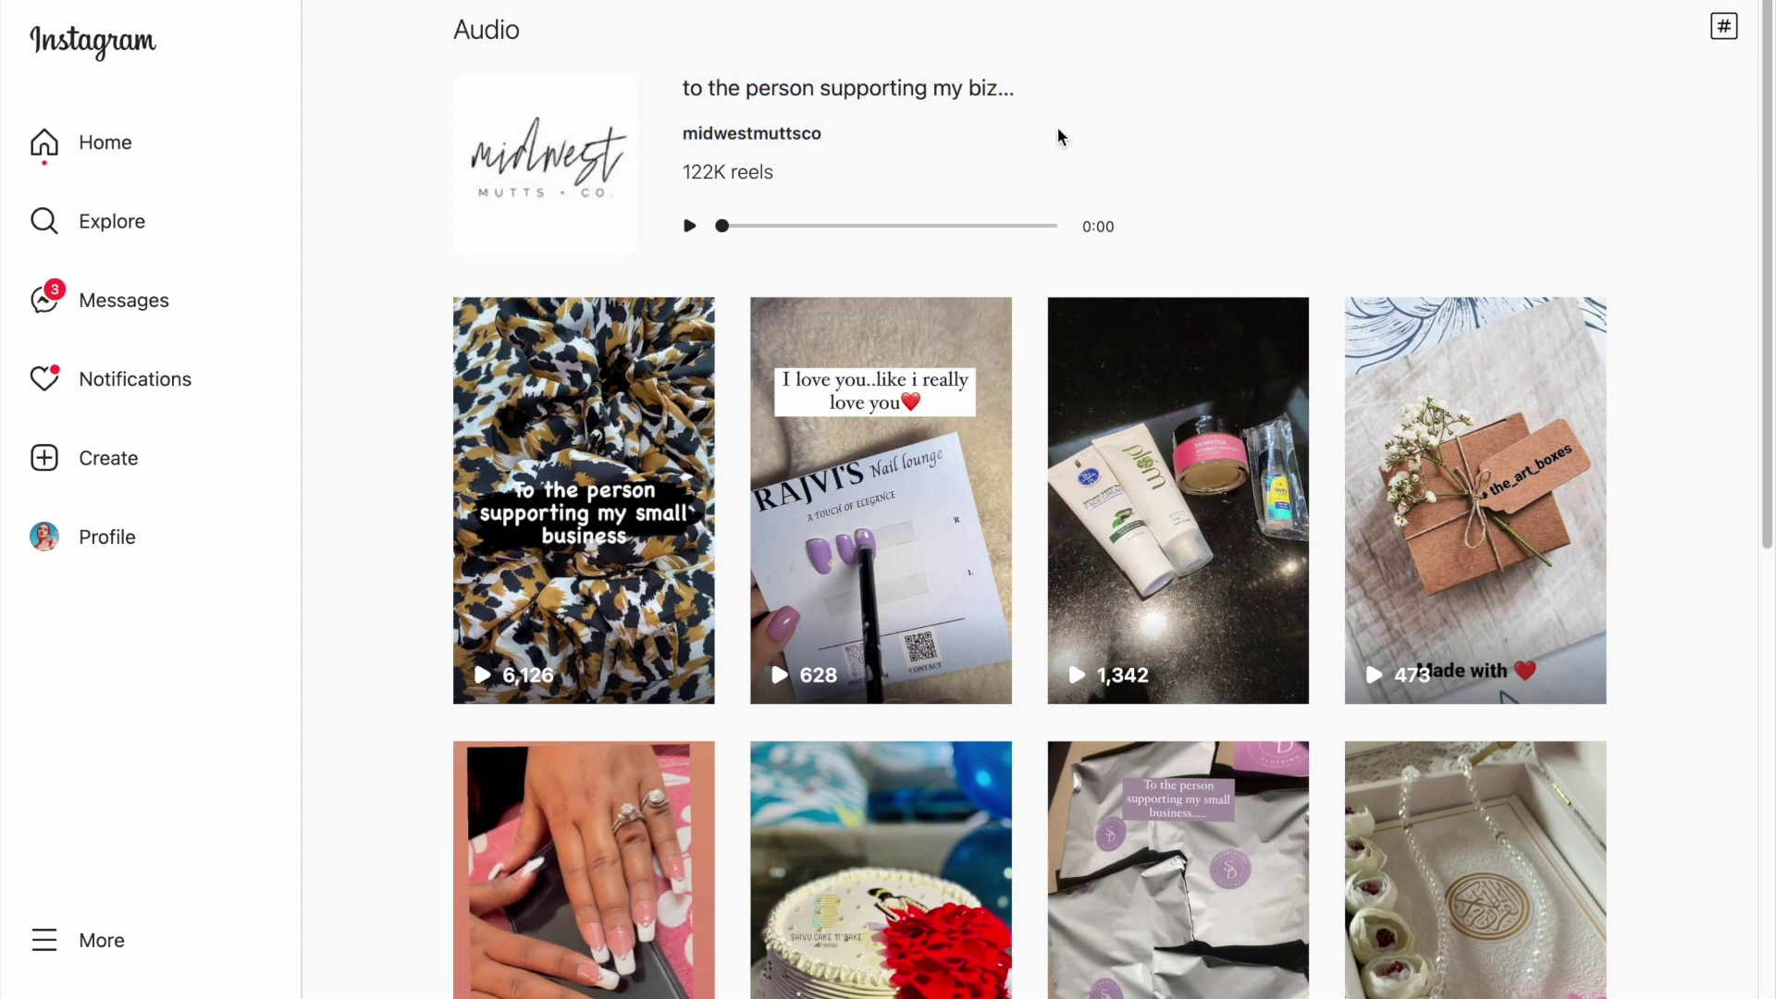
drag(775, 176, 680, 172)
click(801, 184)
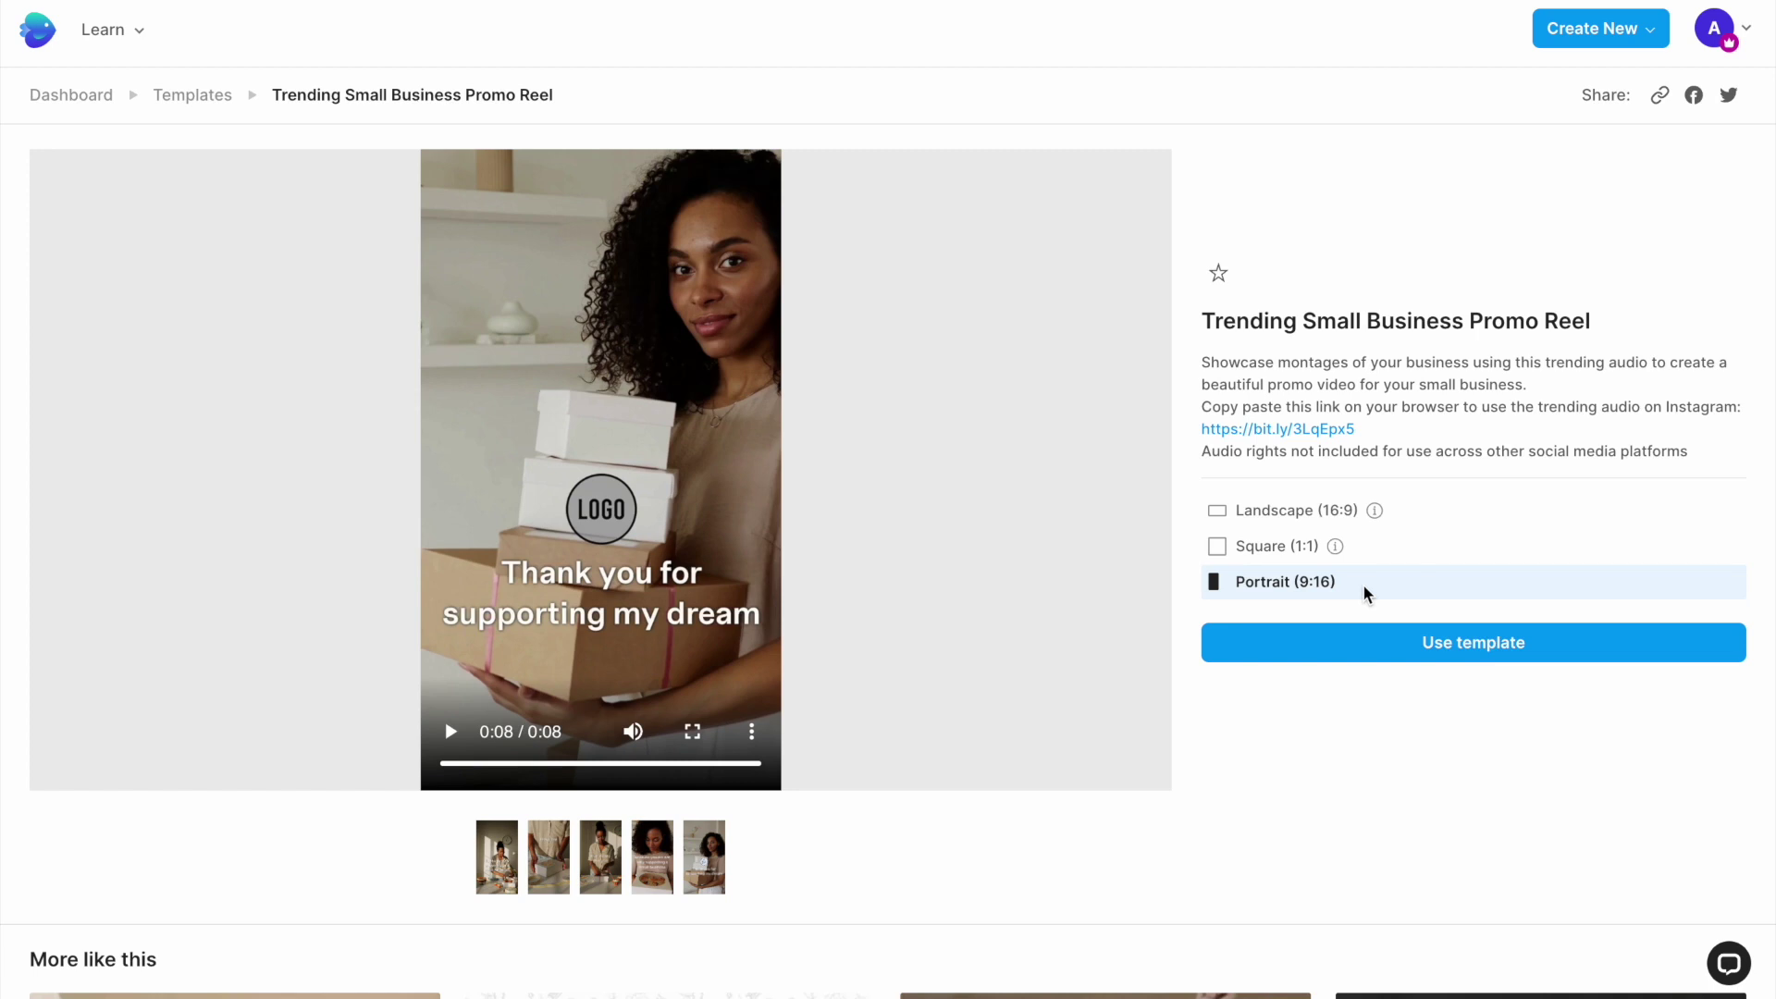
click(1376, 645)
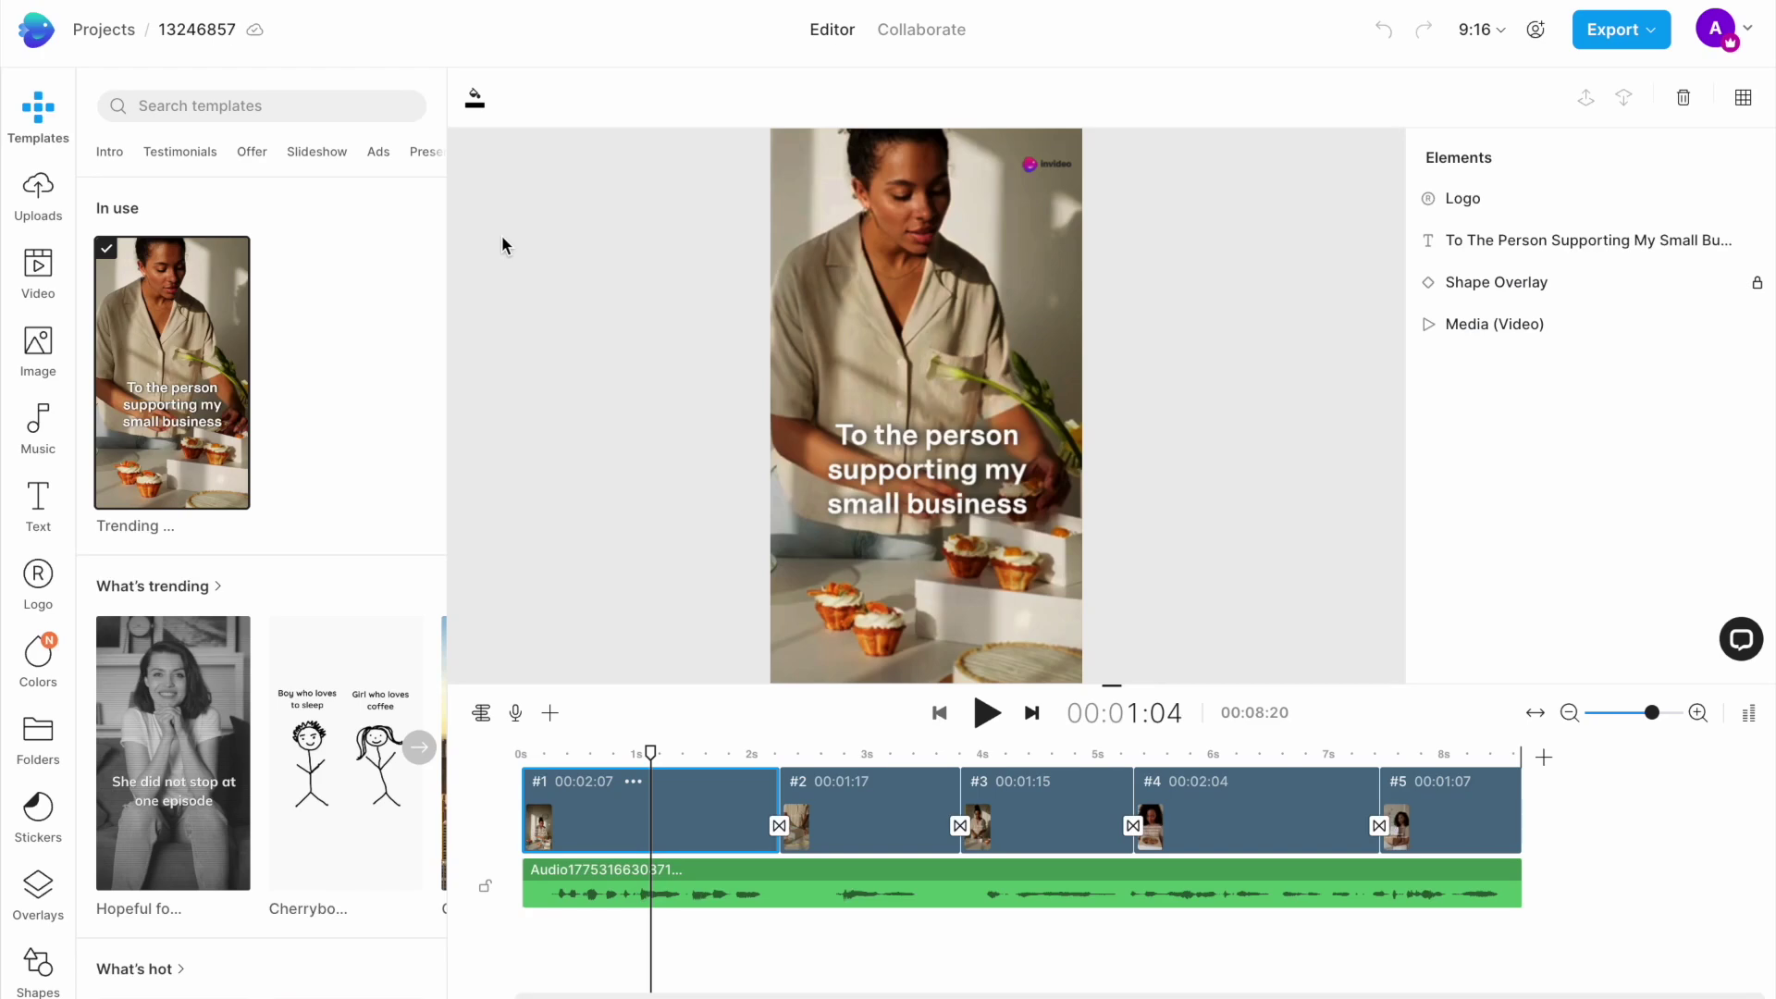
- Browse the Uploads, stock Video and stock Image libraries, finishing on stock images
mouse_move(37, 195)
click(44, 194)
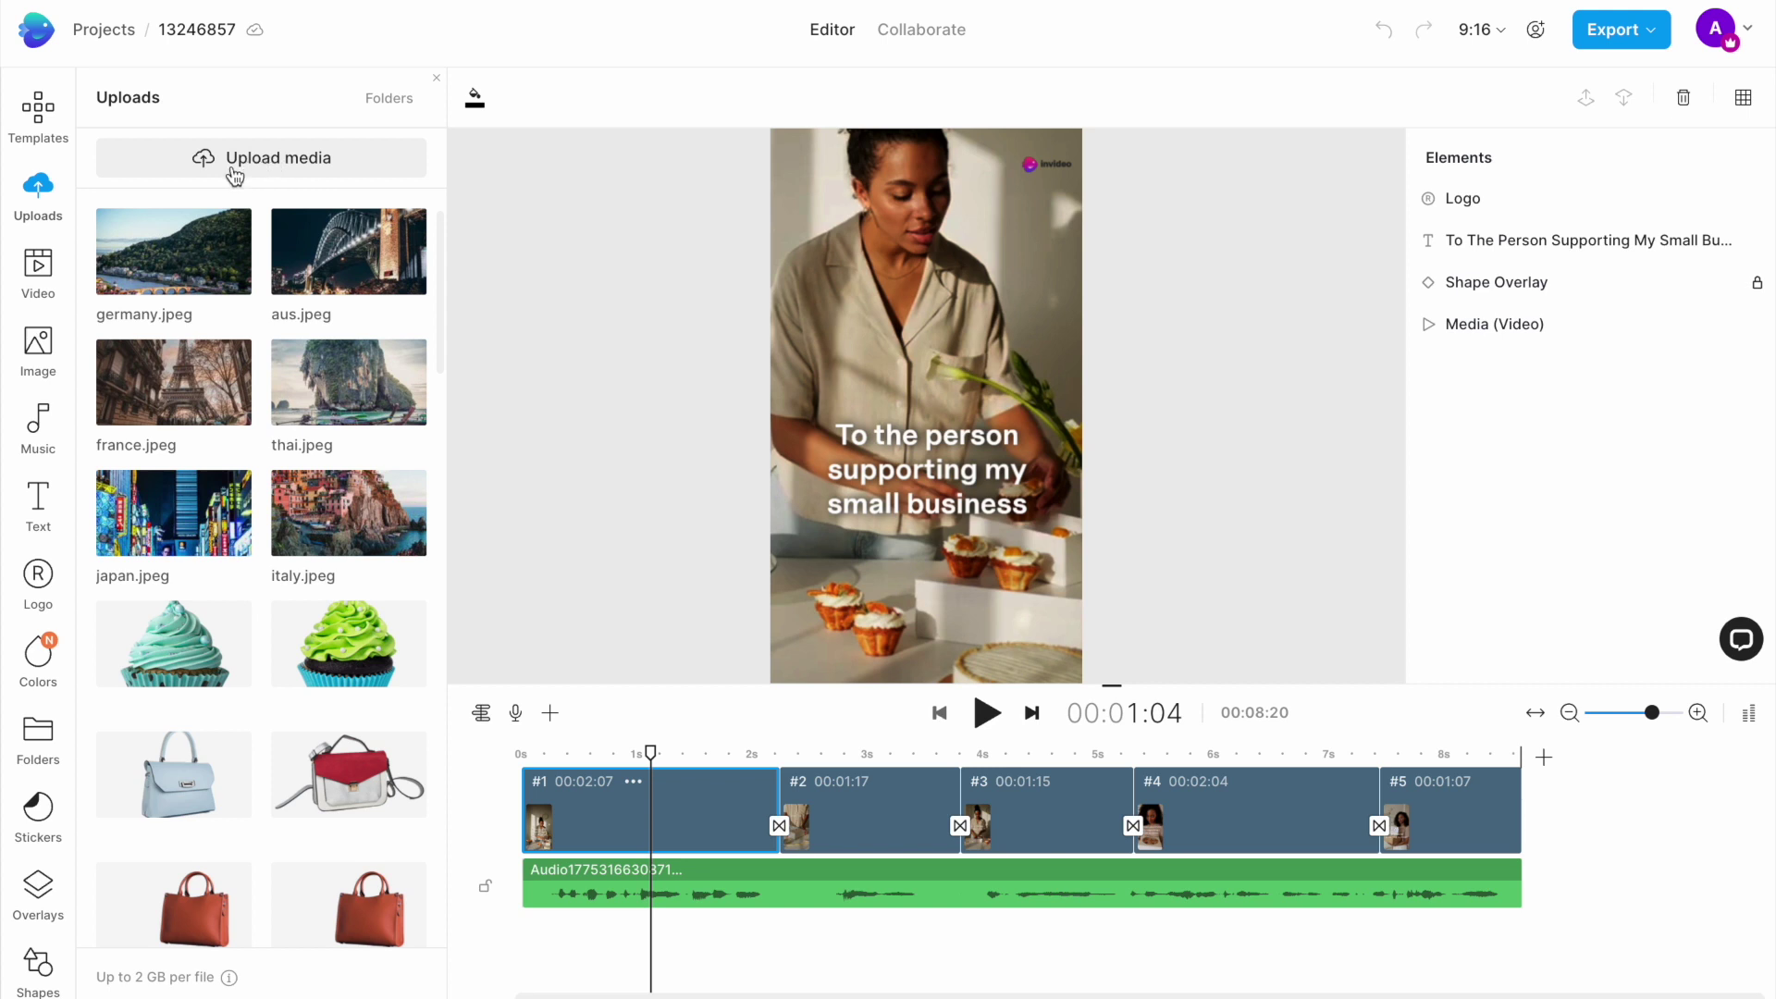
click(42, 271)
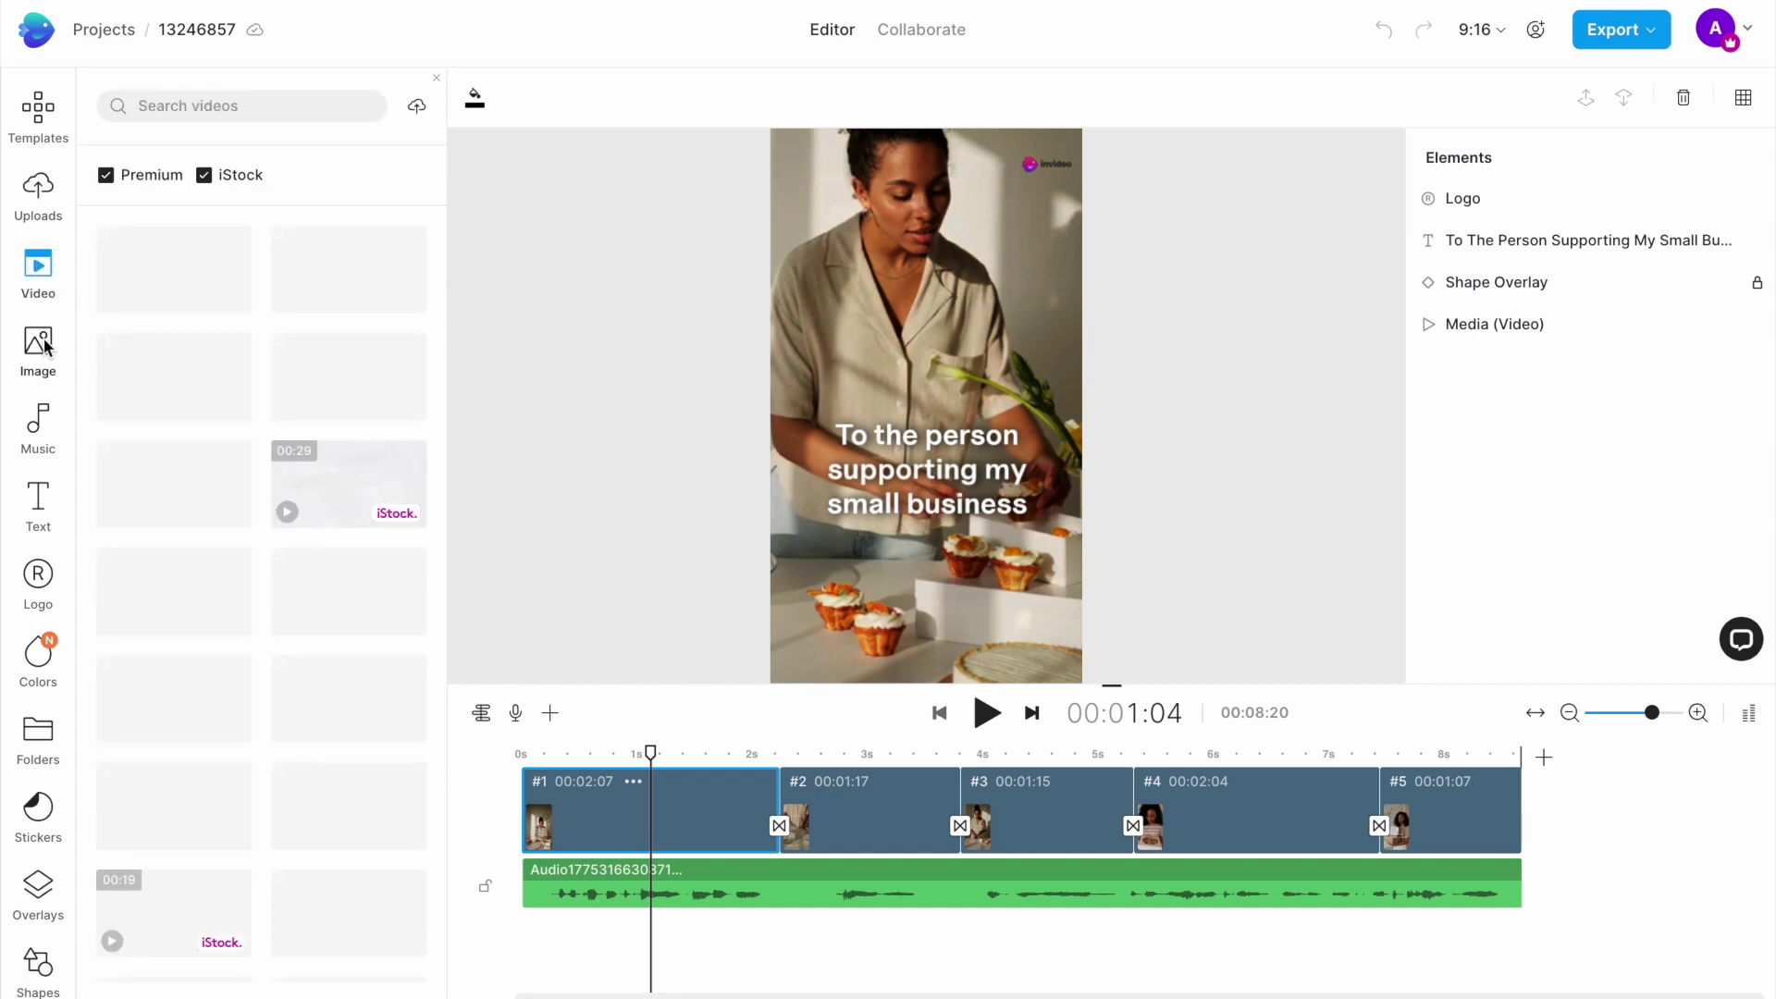
click(44, 347)
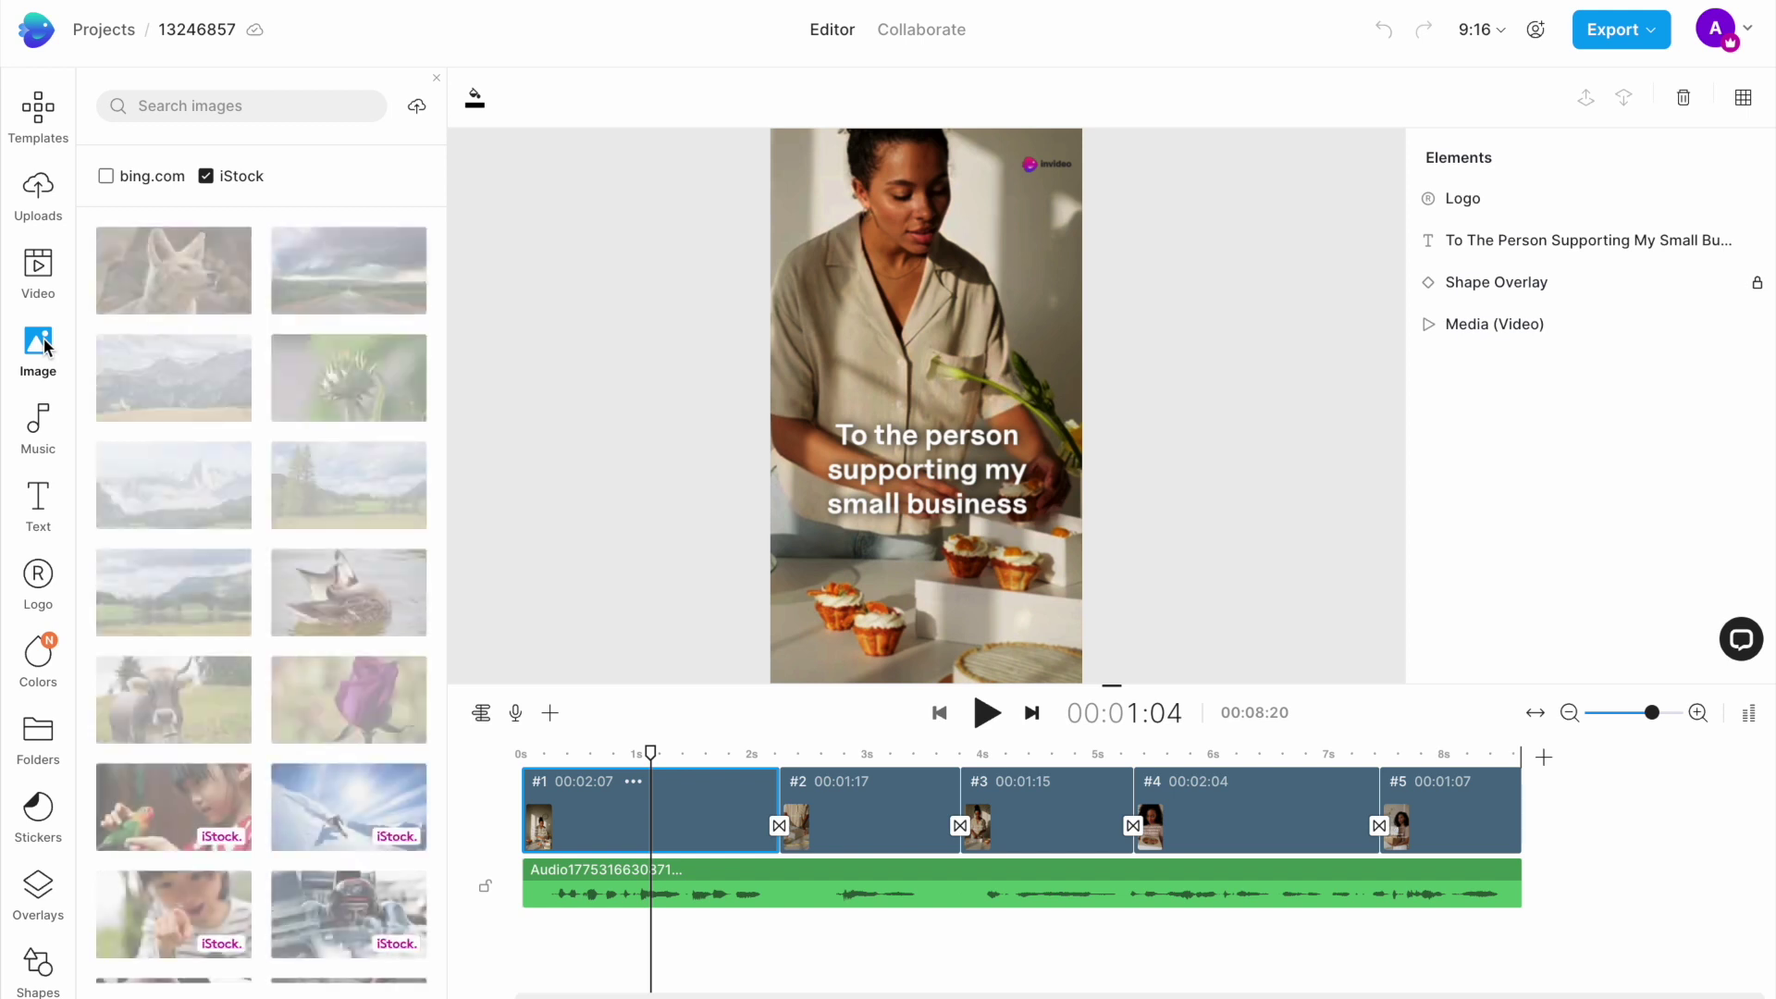
click(35, 265)
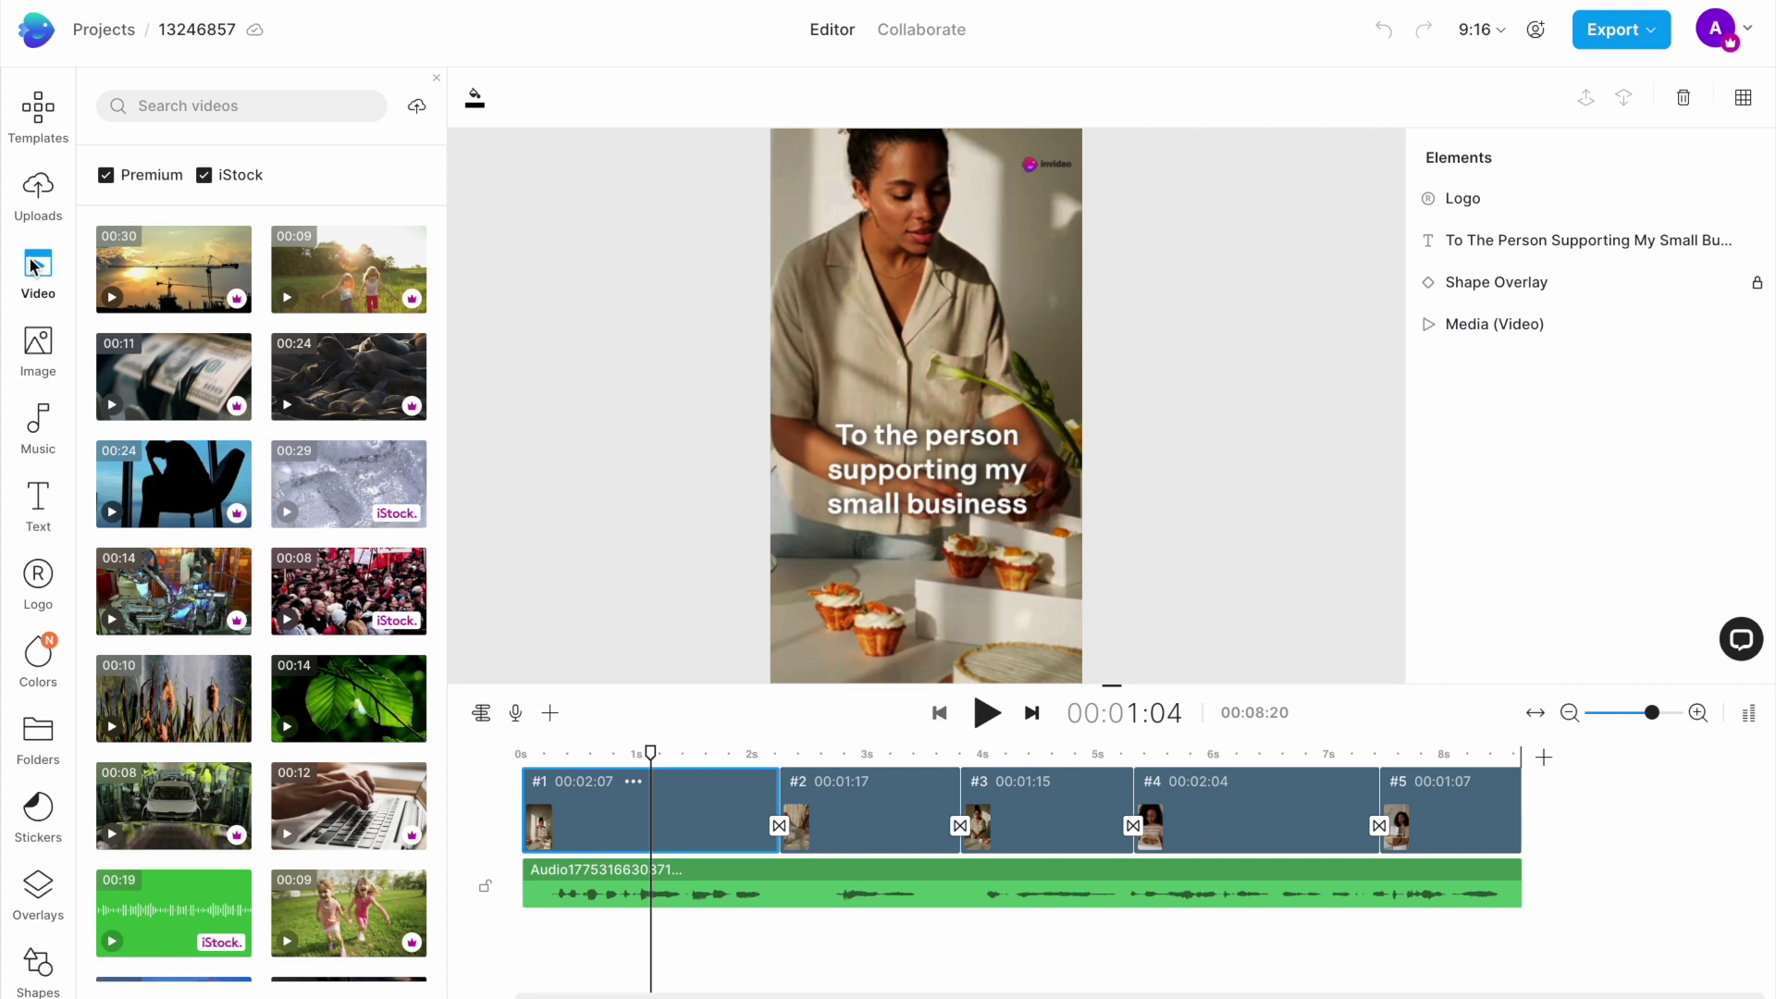
click(38, 343)
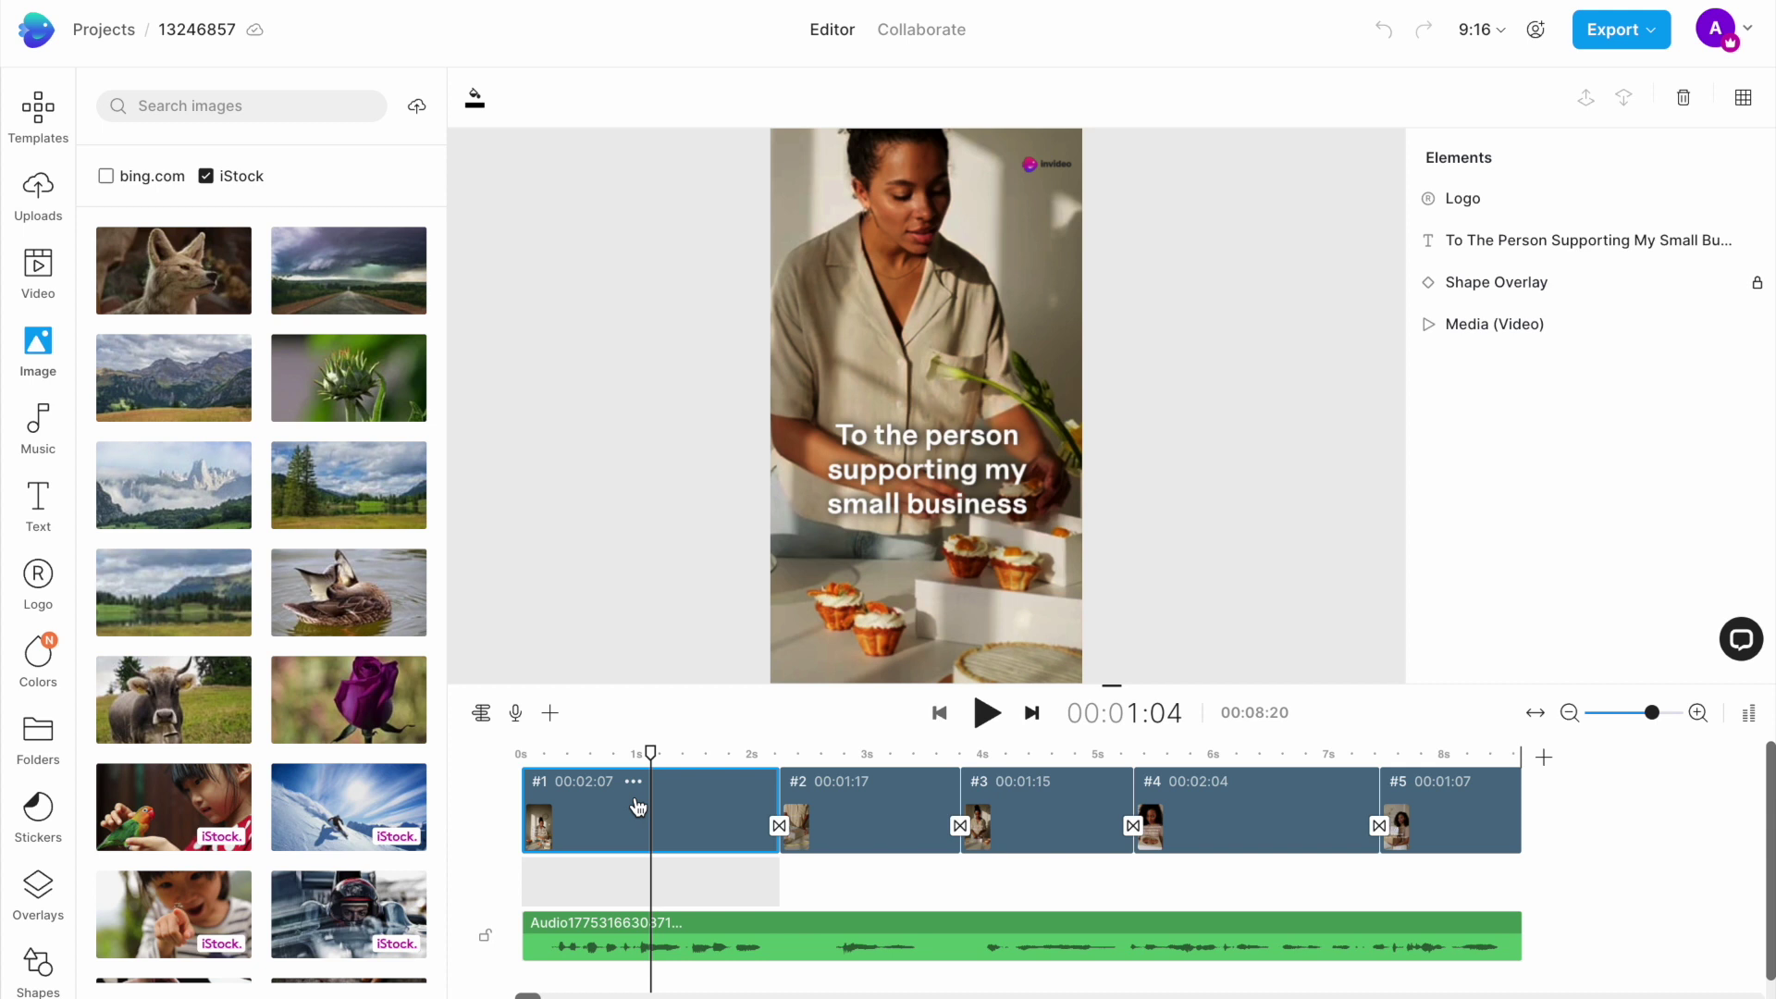
- Search stock videos for 'flower shop' and drop the 18-second potted-plant clip onto scene one
click(958, 240)
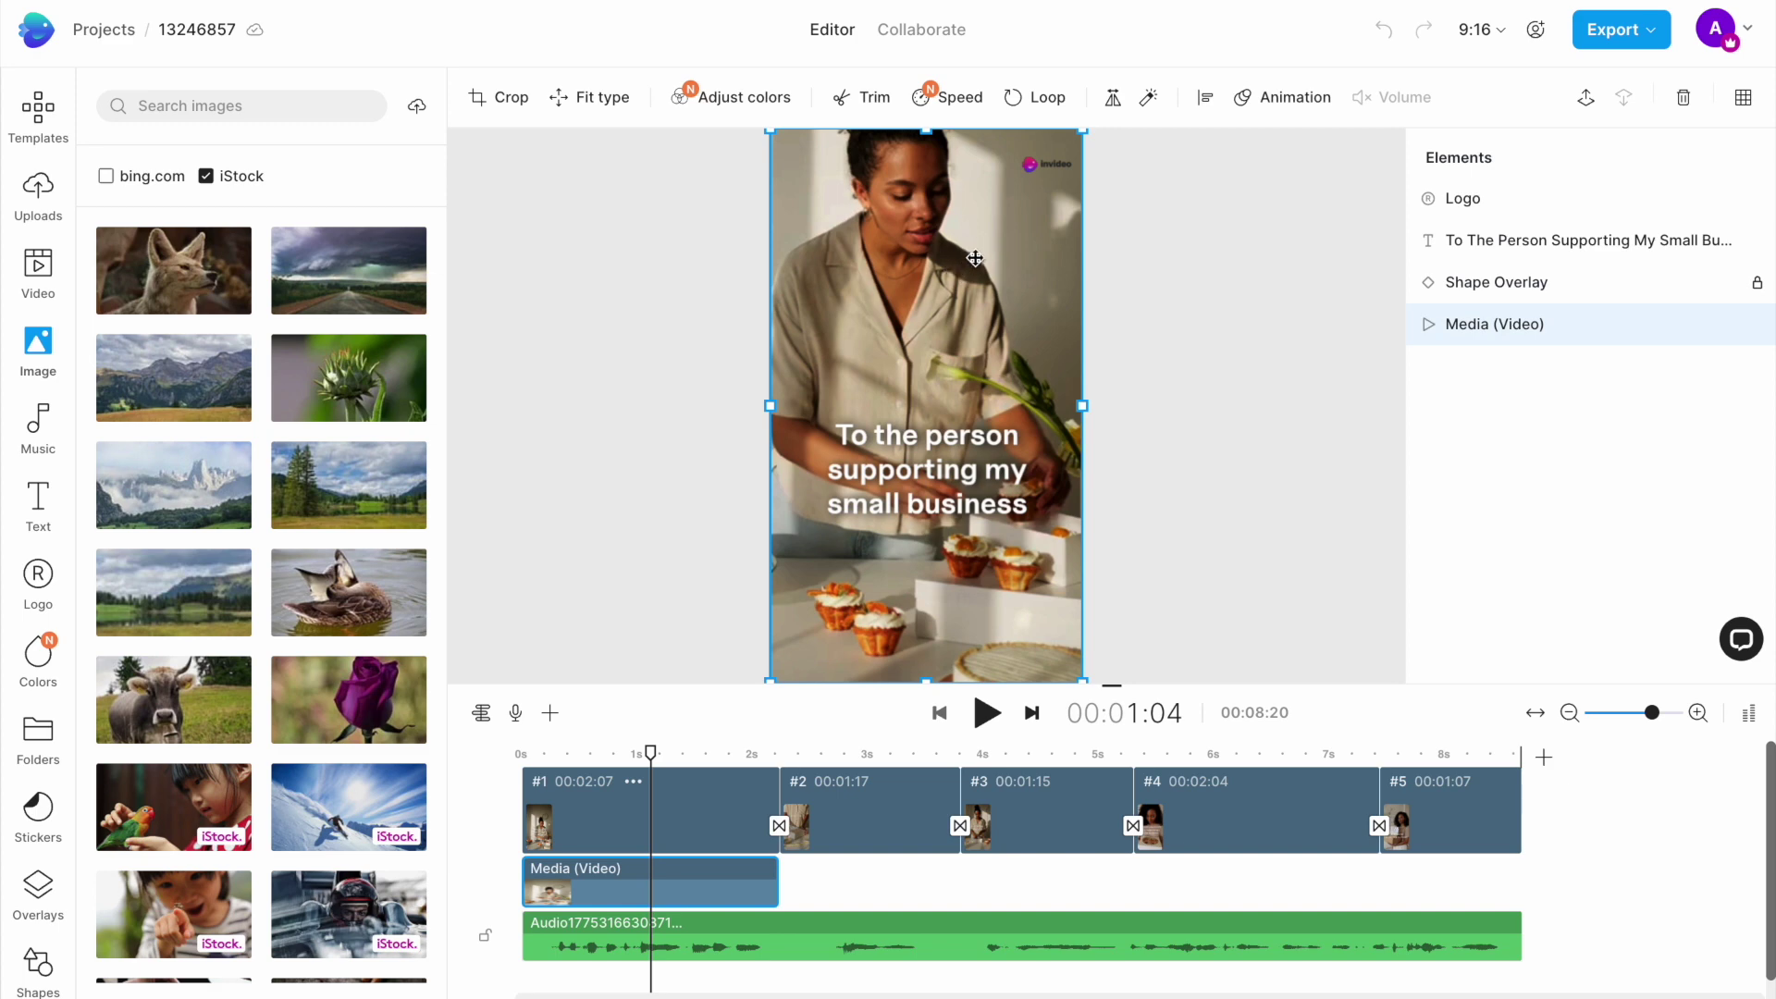
click(39, 271)
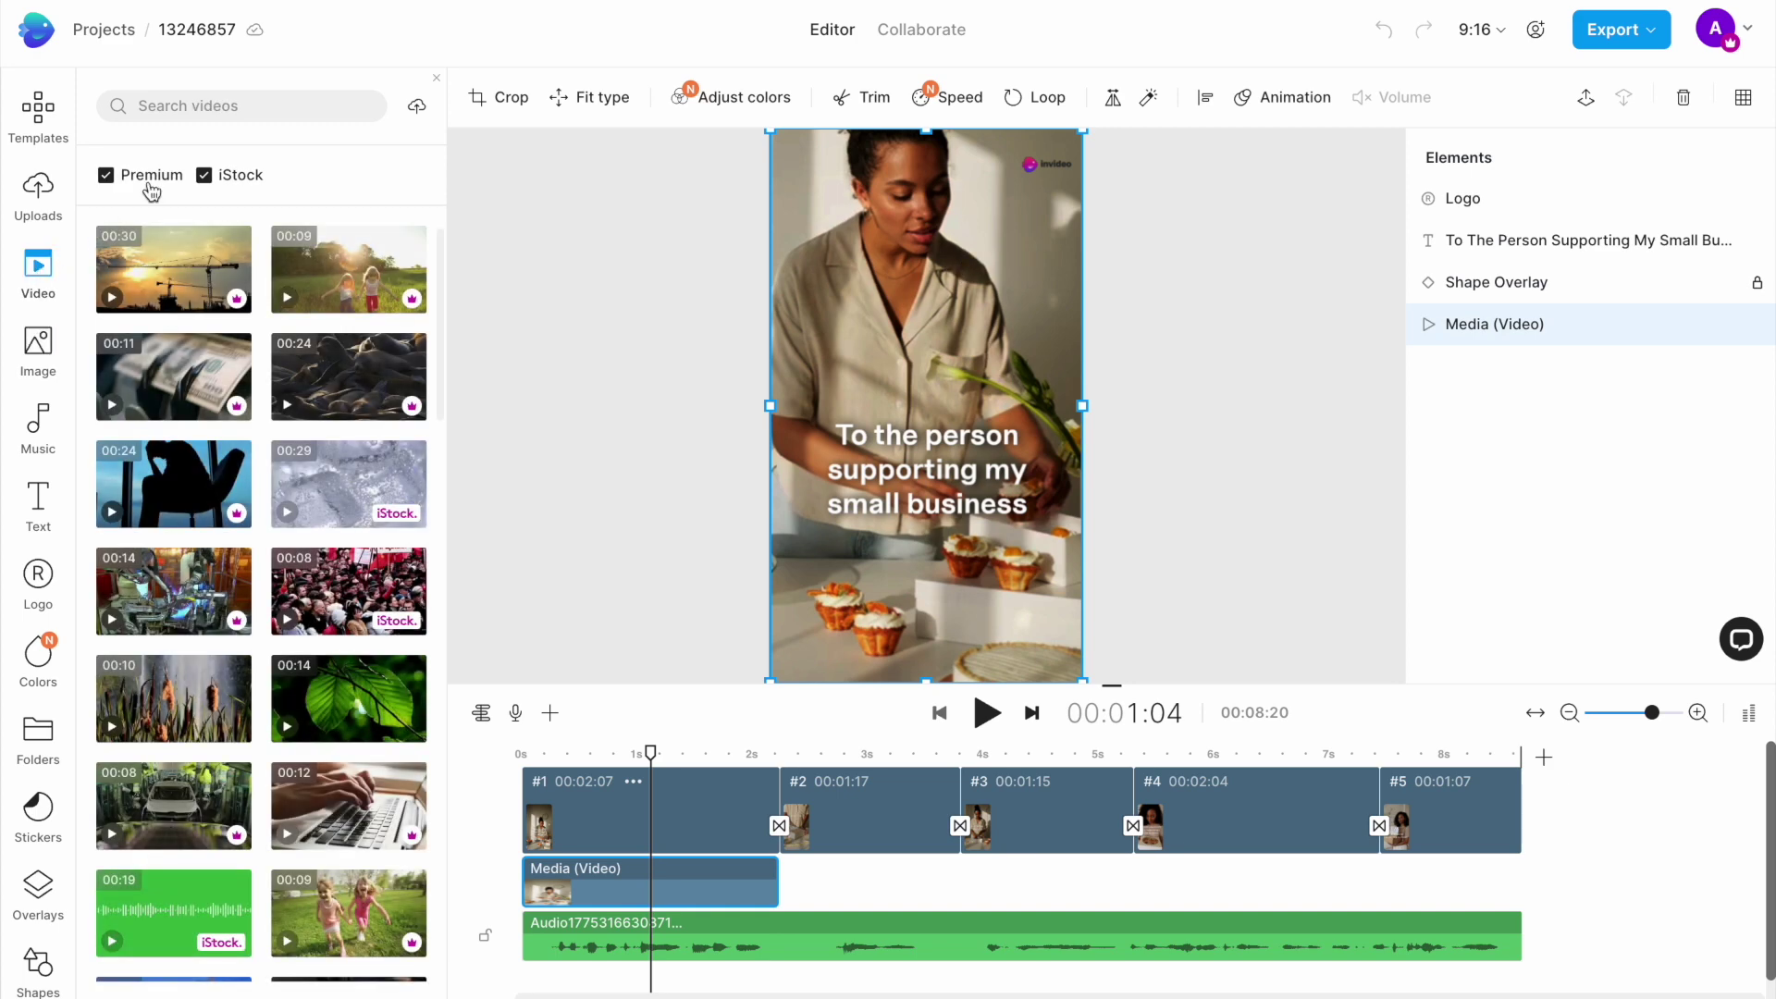
click(204, 103)
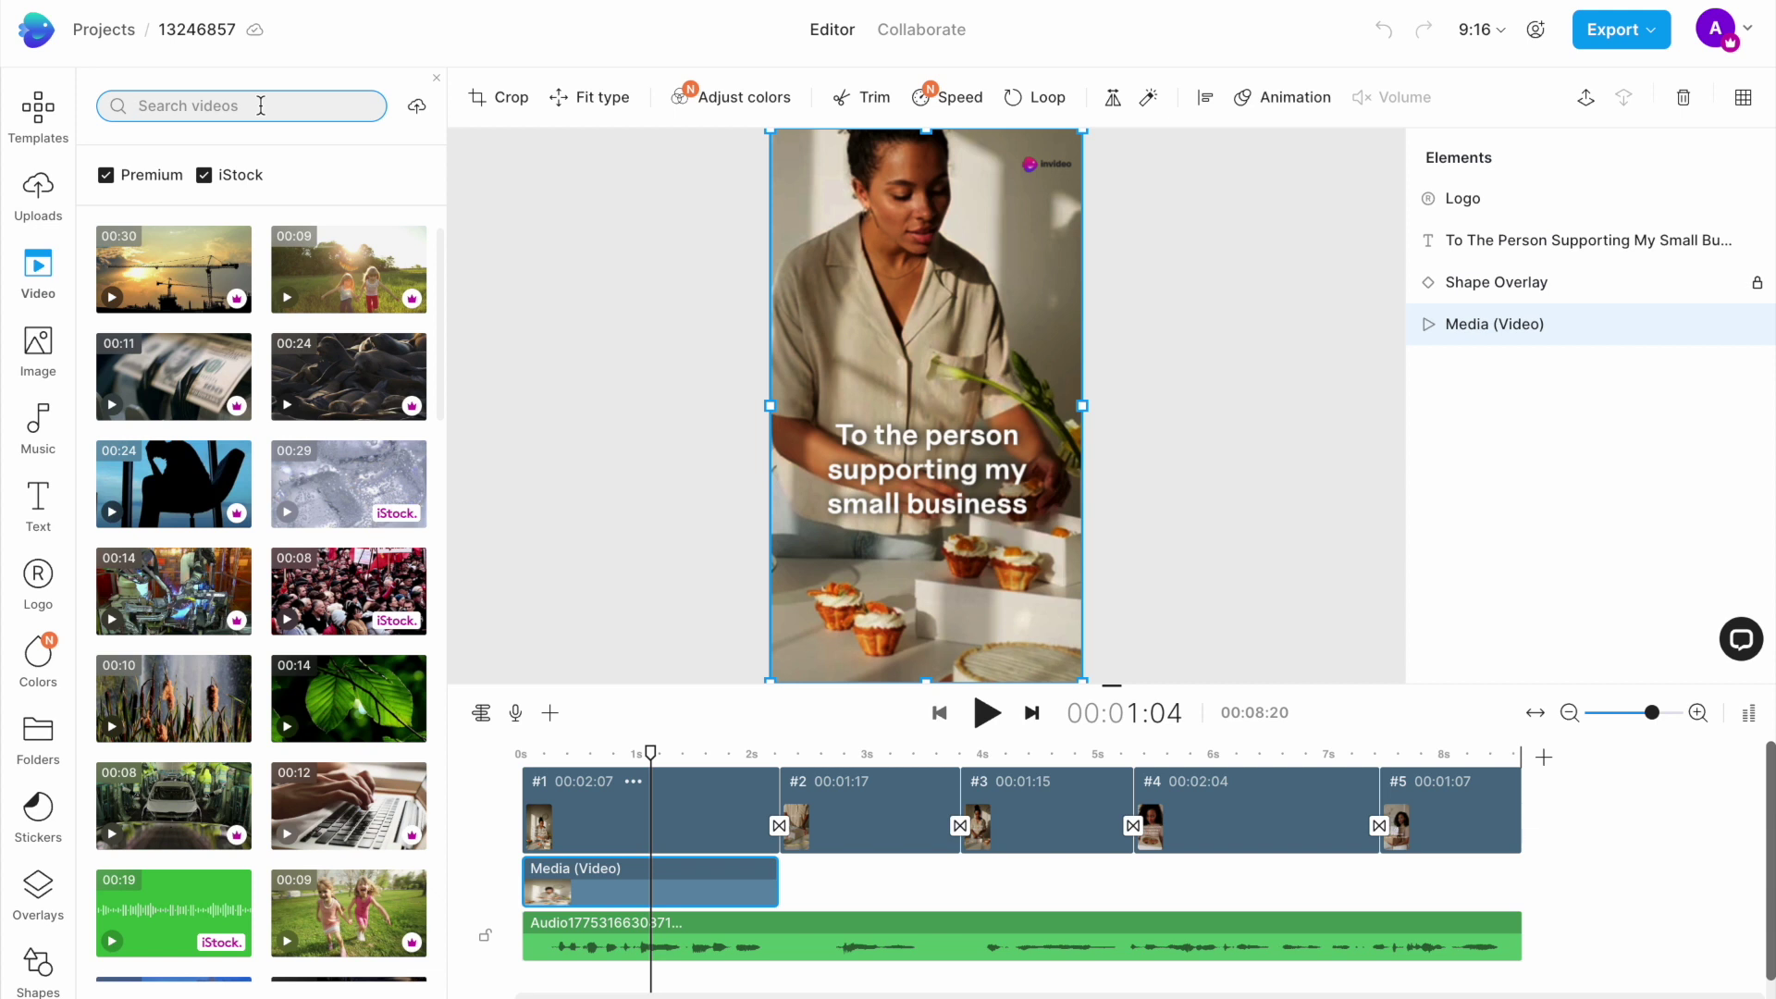
text(flower )
text(shop)
key(Return)
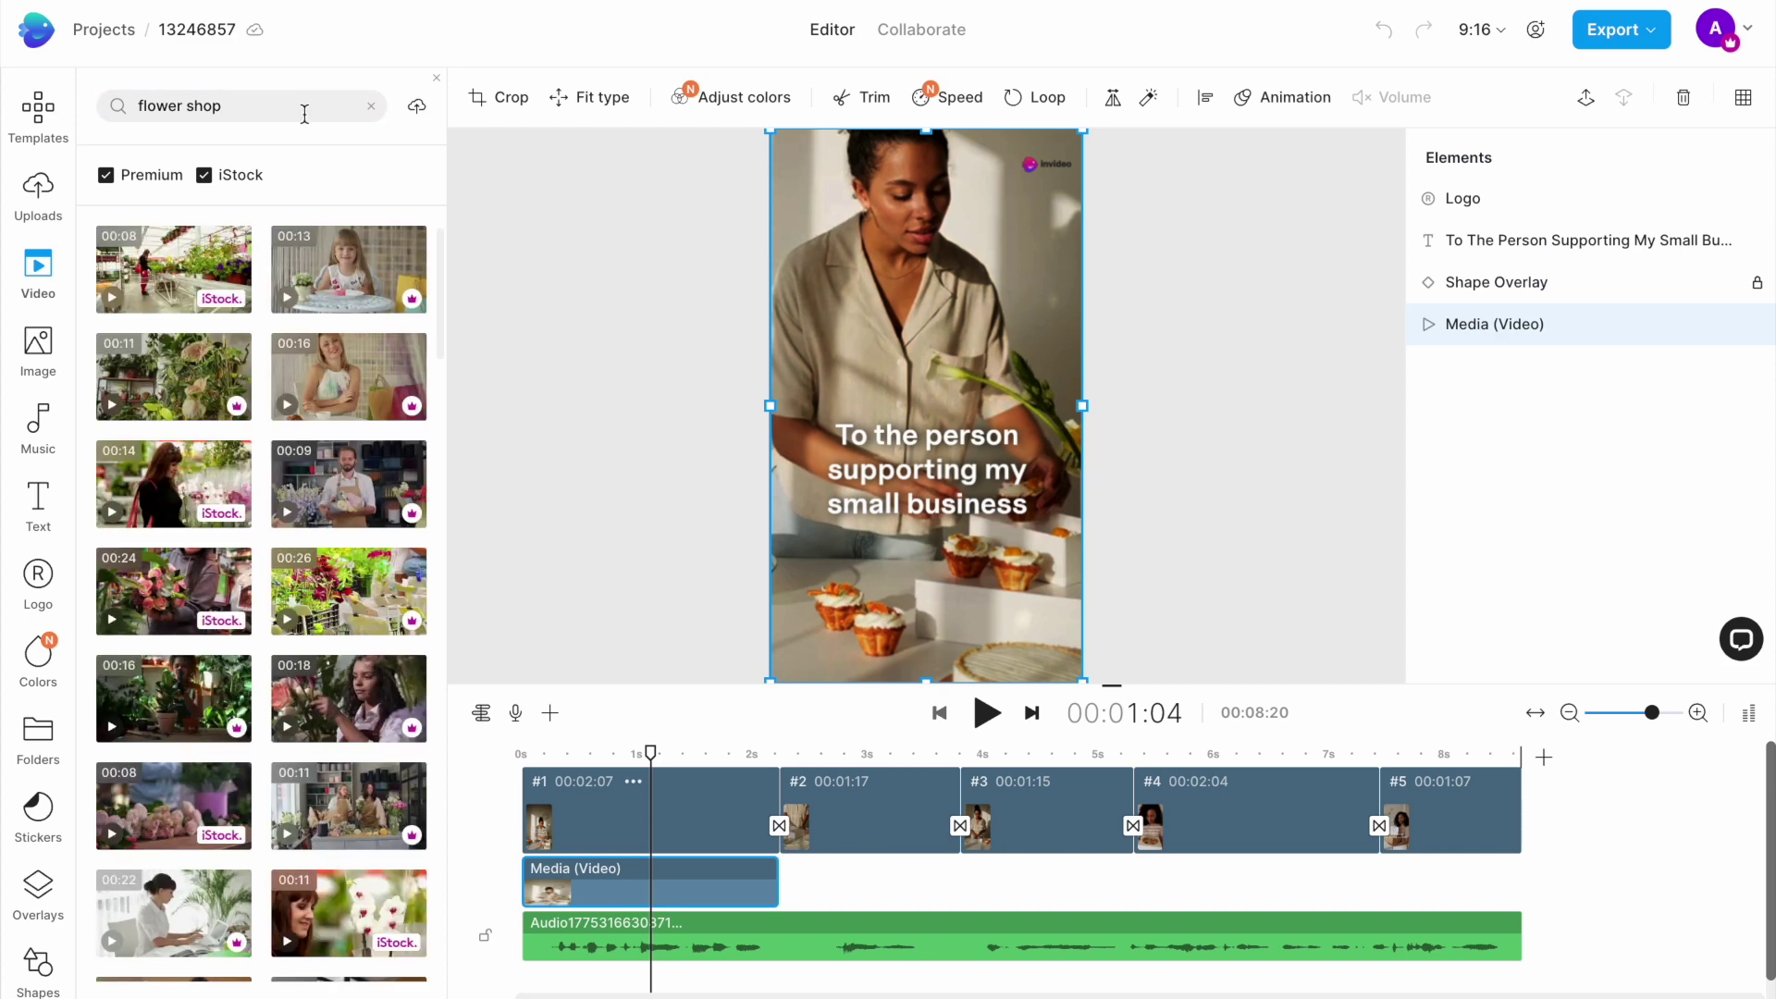
scroll(251, 785, down, 5)
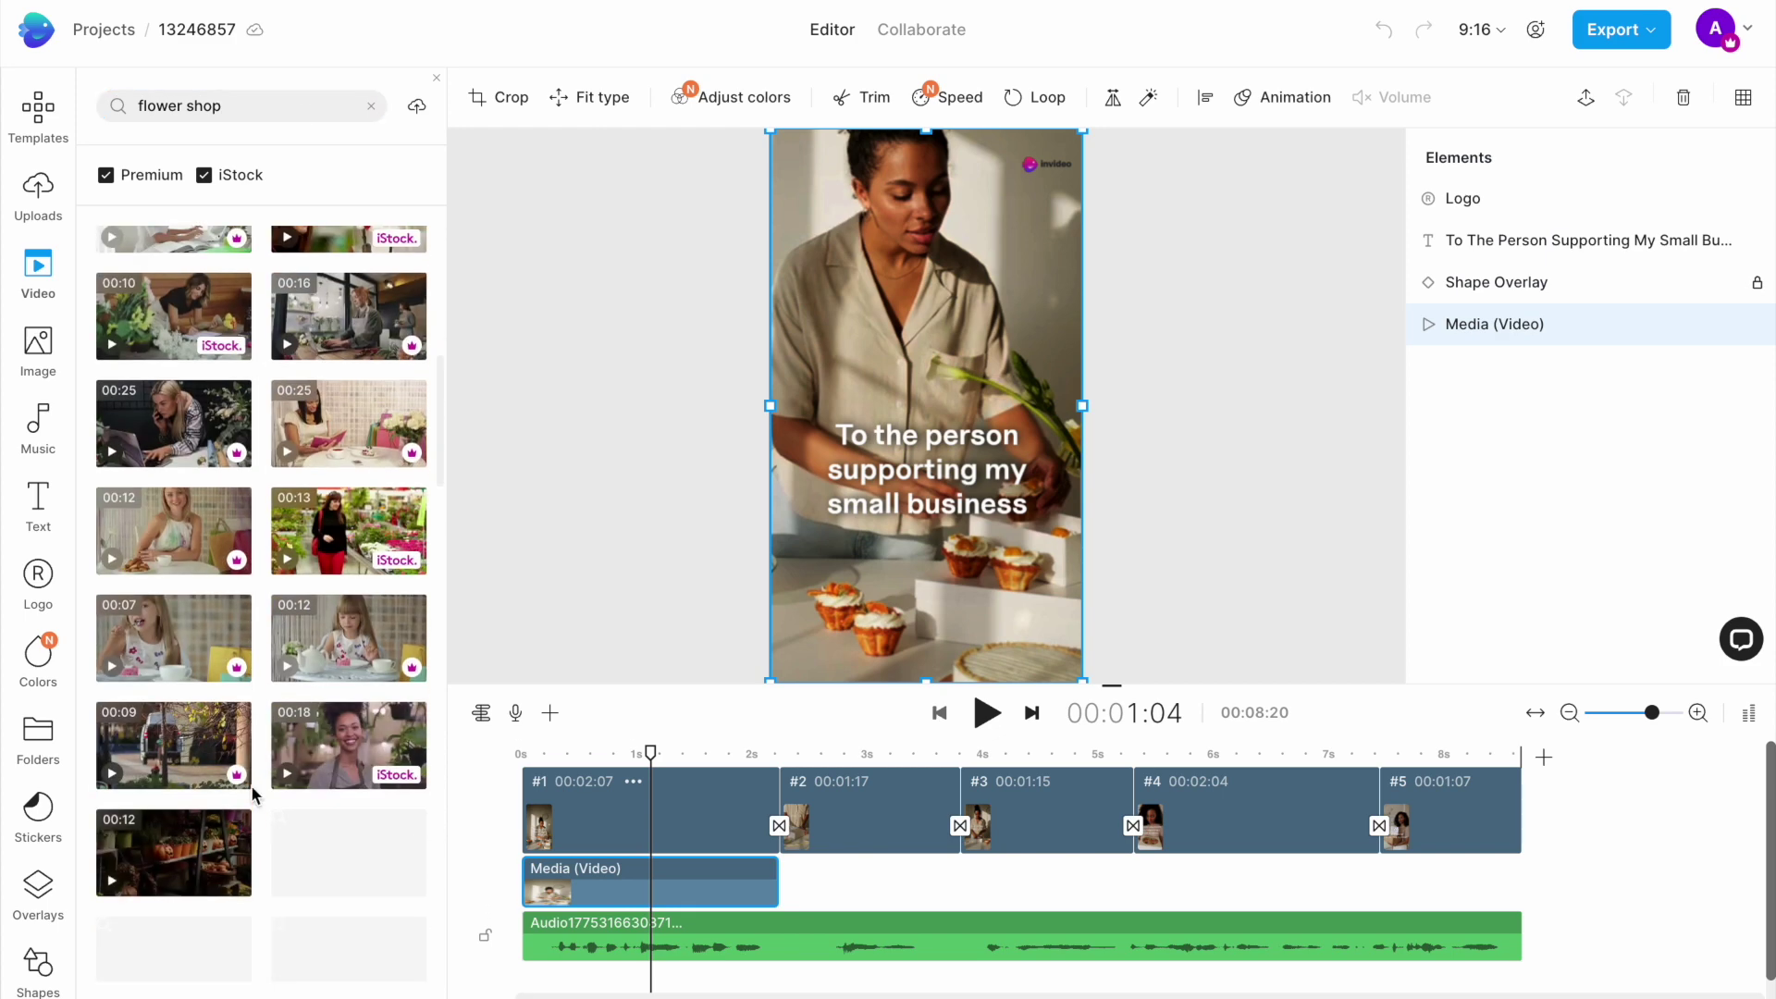
scroll(251, 783, down, 2)
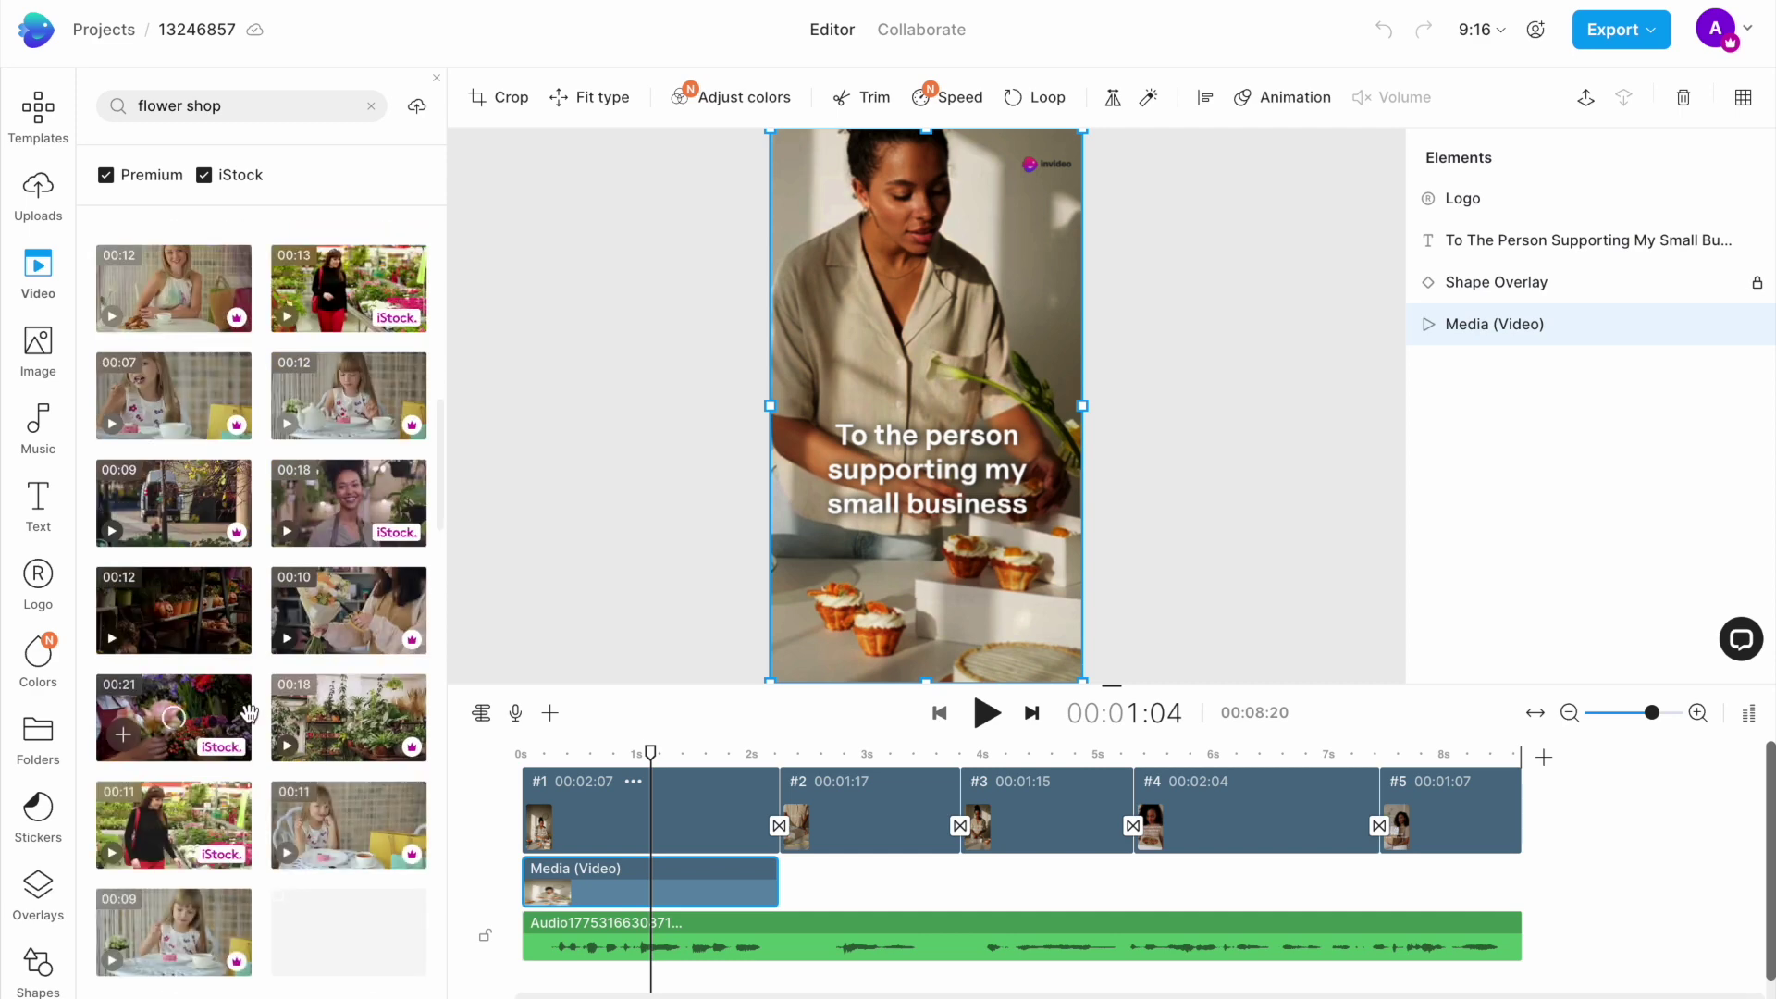
drag(363, 702, 629, 337)
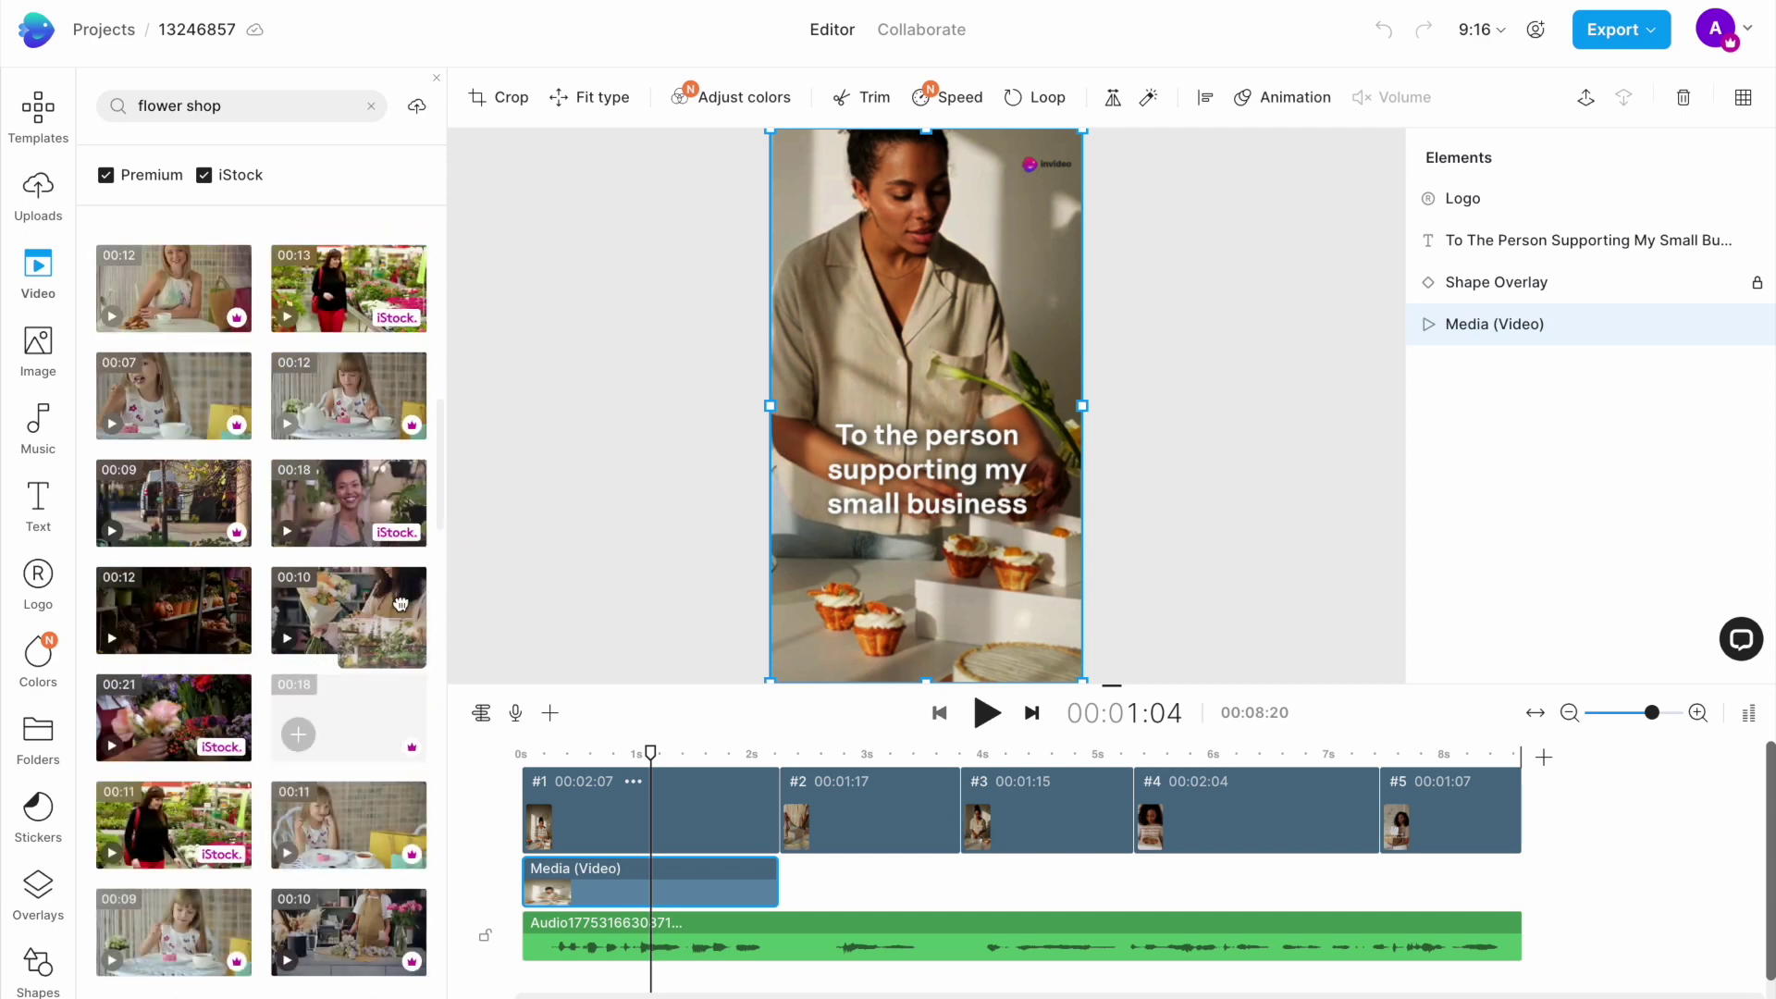
drag(628, 336, 855, 275)
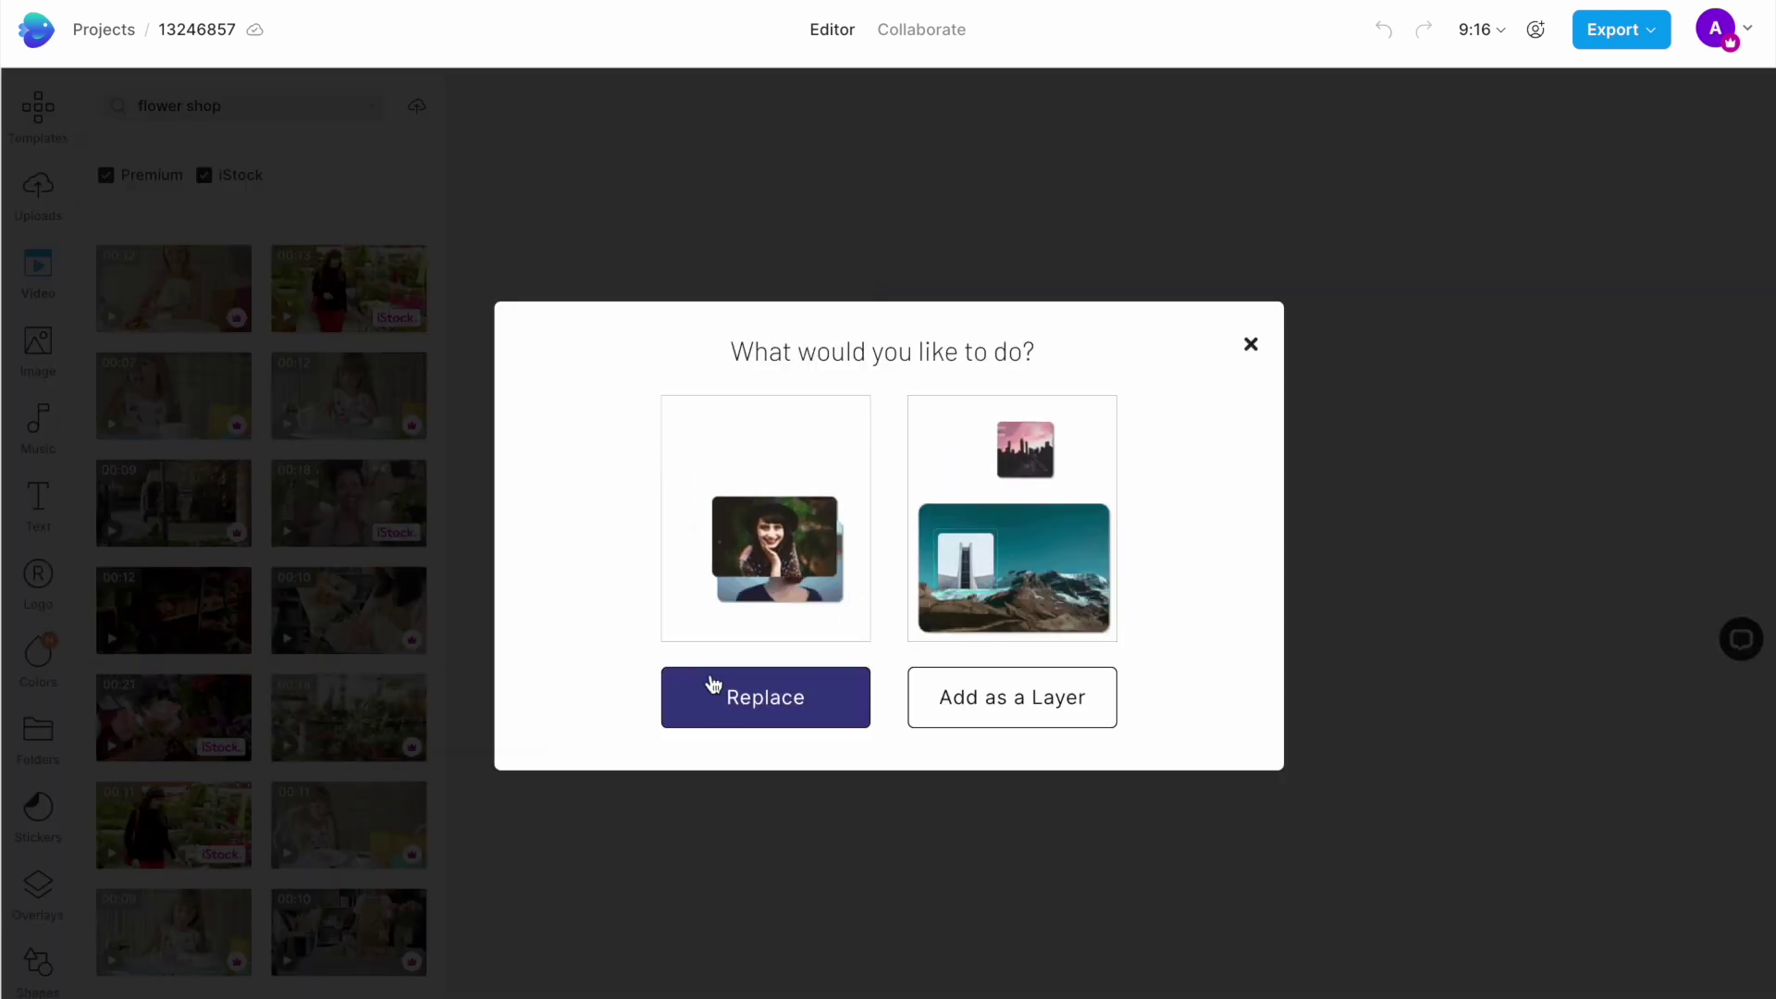
- Replace scene one's existing video with the 18-second potted-plant clip
click(781, 703)
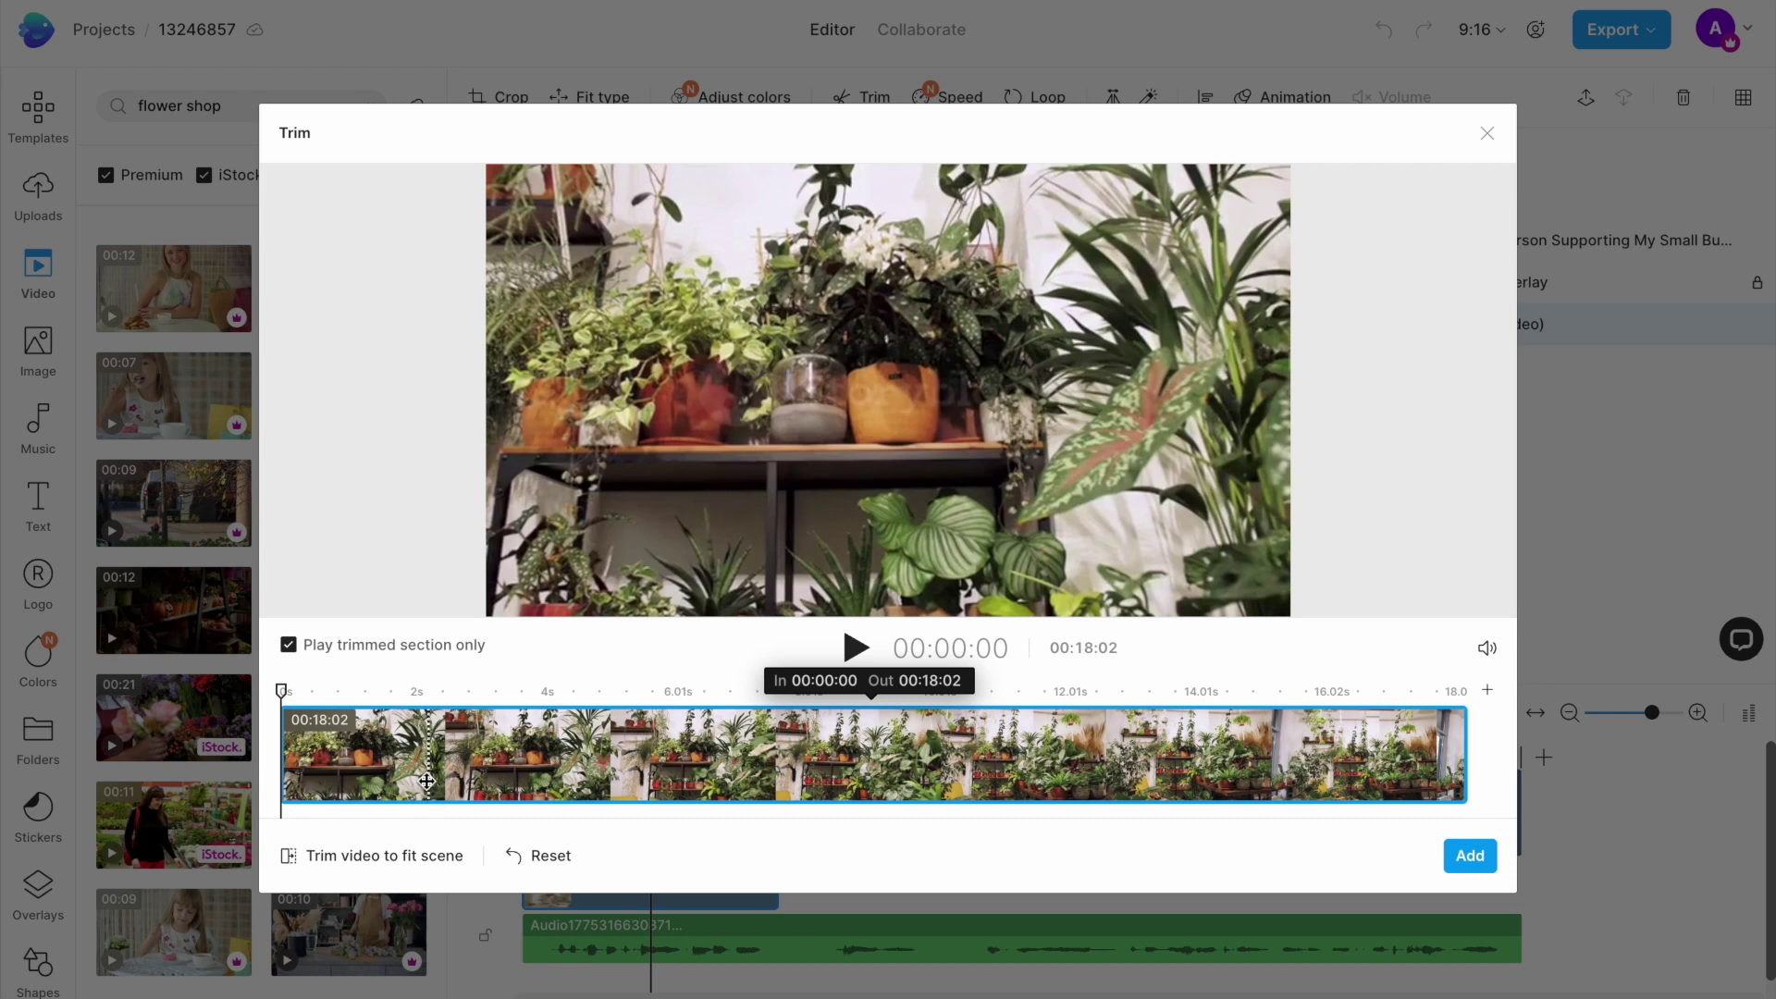
- Trim the potted-plant clip to about two seconds and add it to scene one
click(383, 867)
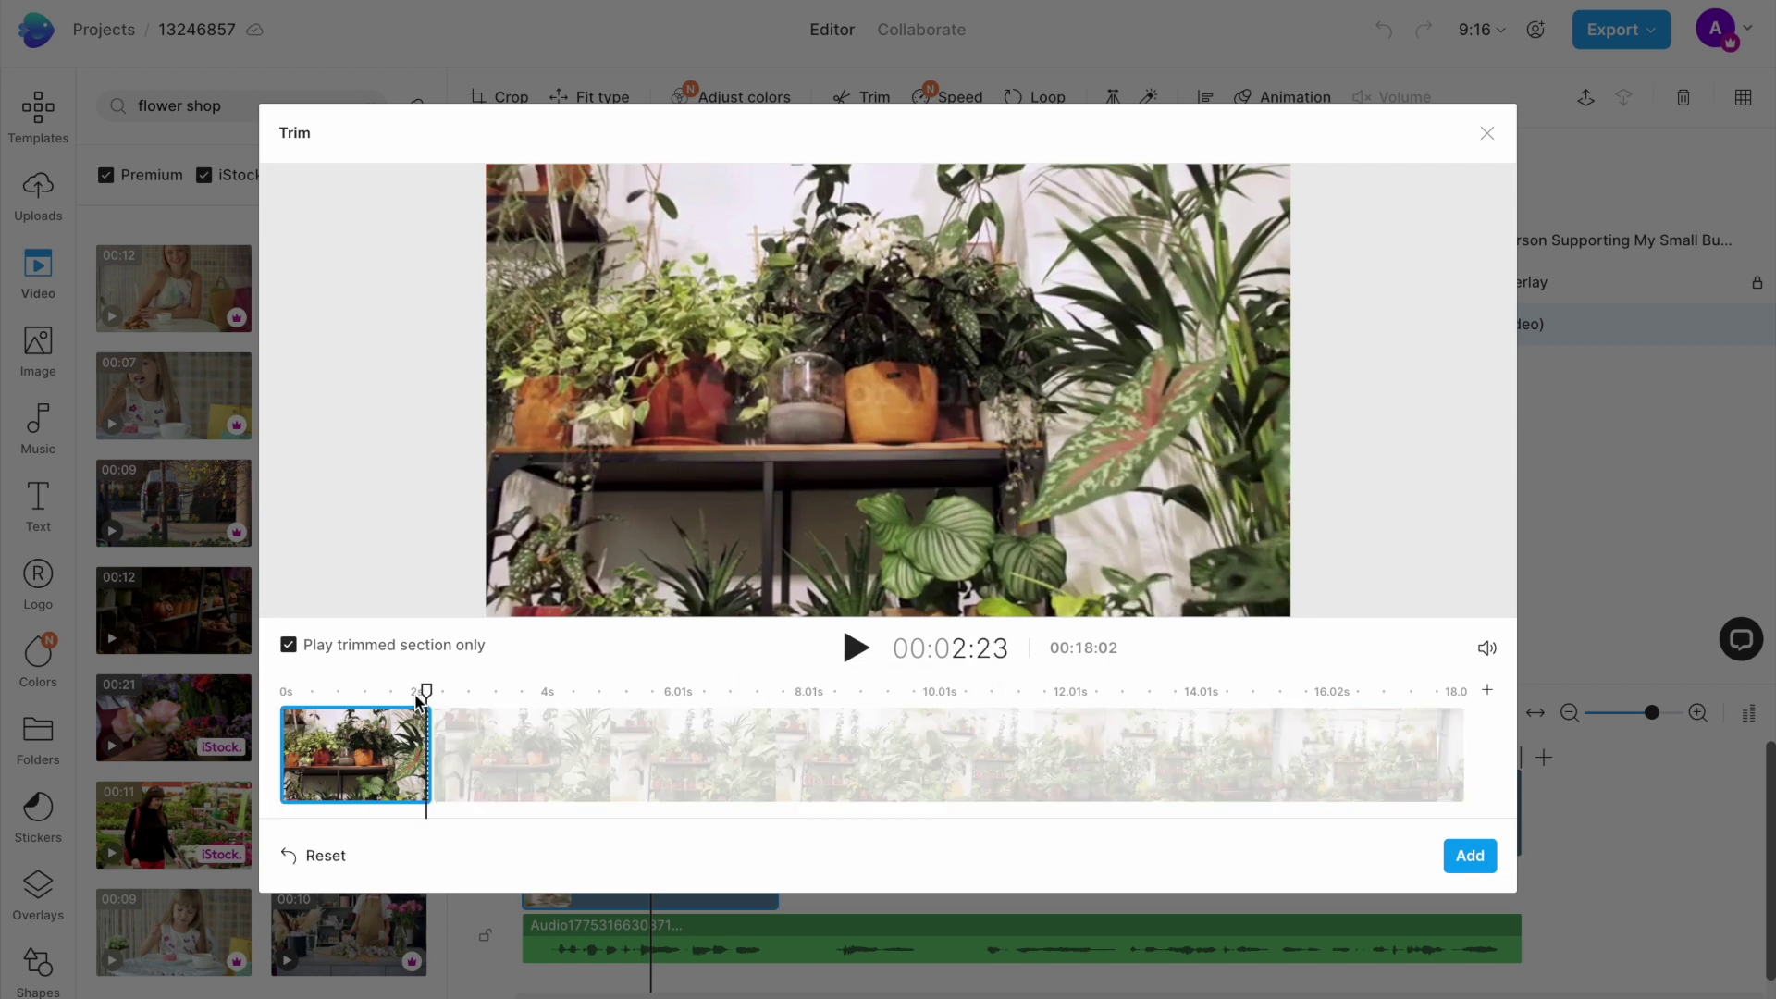
drag(406, 693, 426, 692)
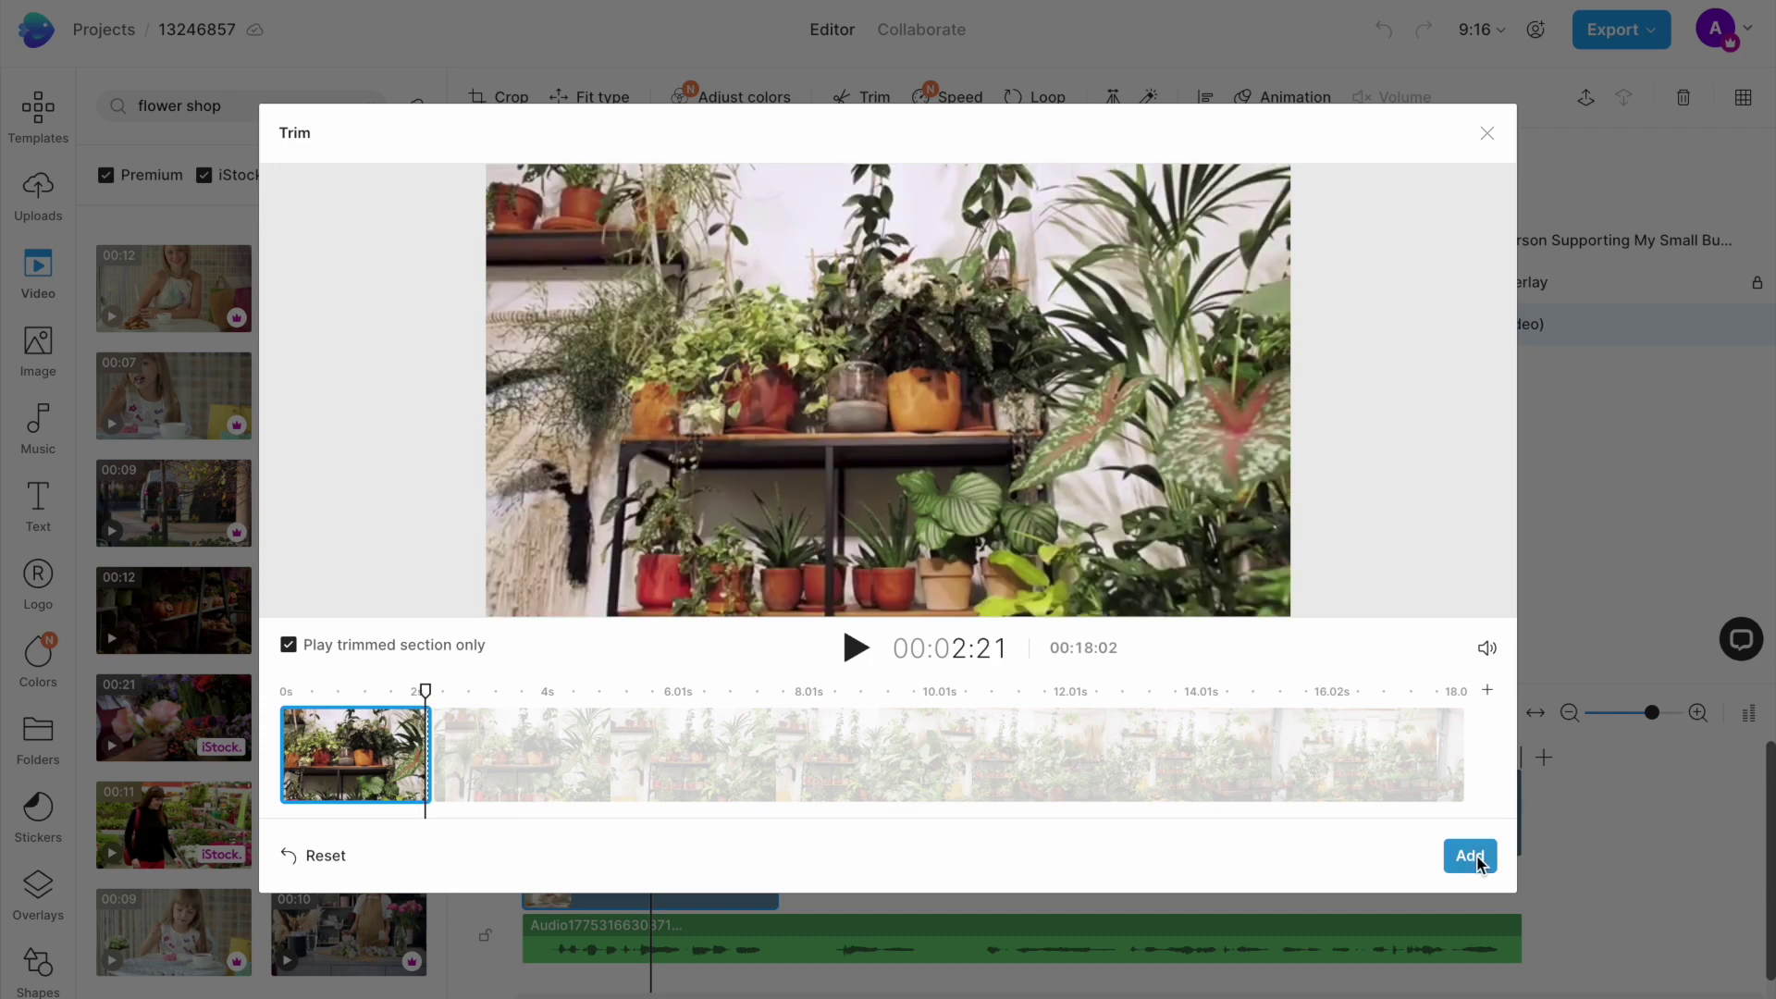
click(1469, 856)
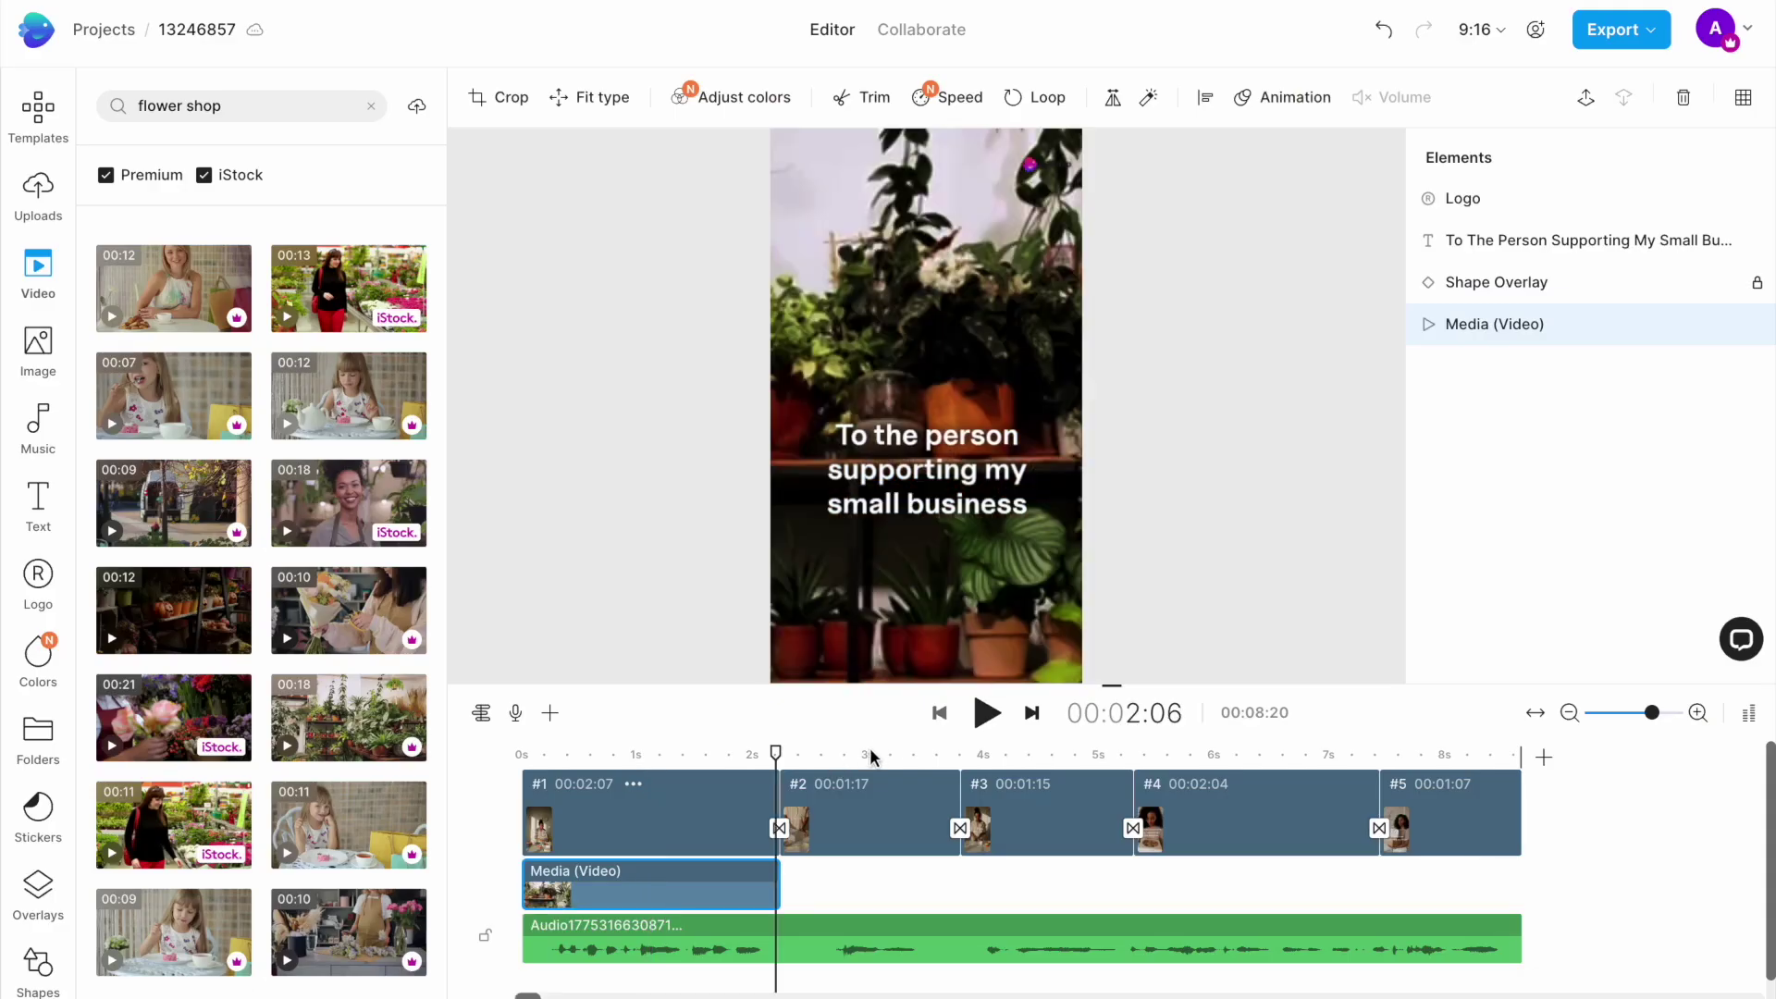
click(869, 749)
click(932, 539)
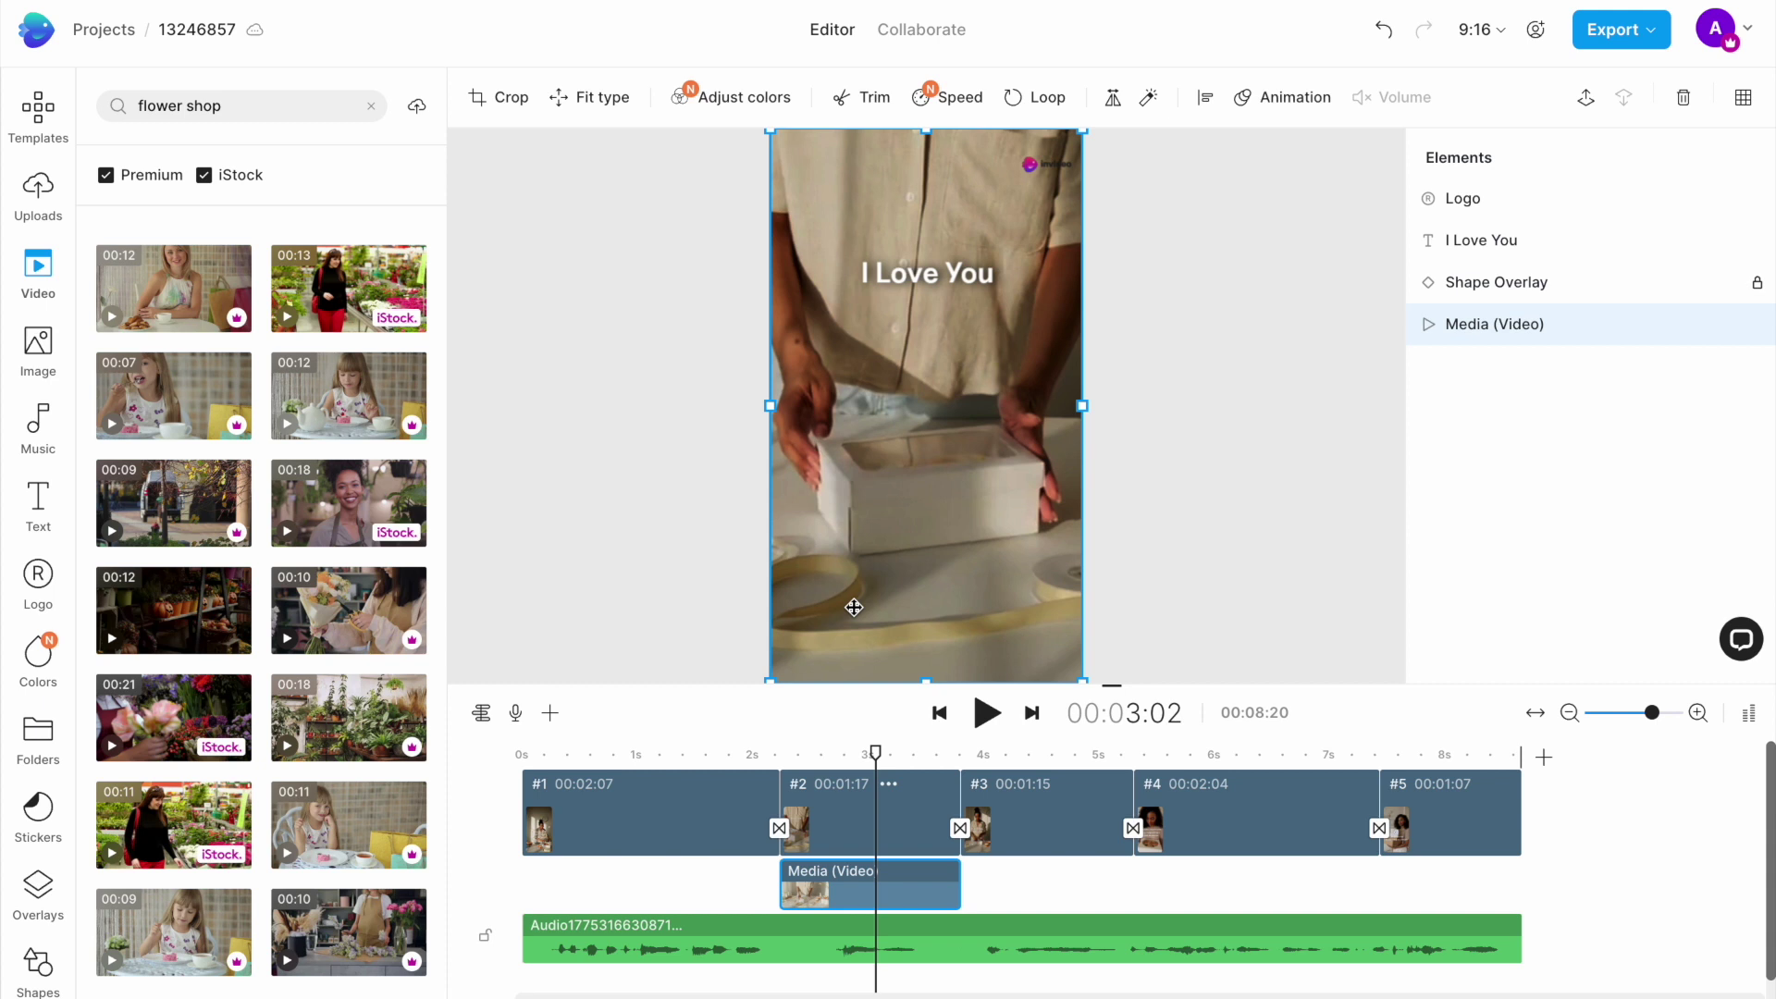
- Search 'flower arrangement' and replace scene two's video with a fitted flower-arranging clip
click(247, 107)
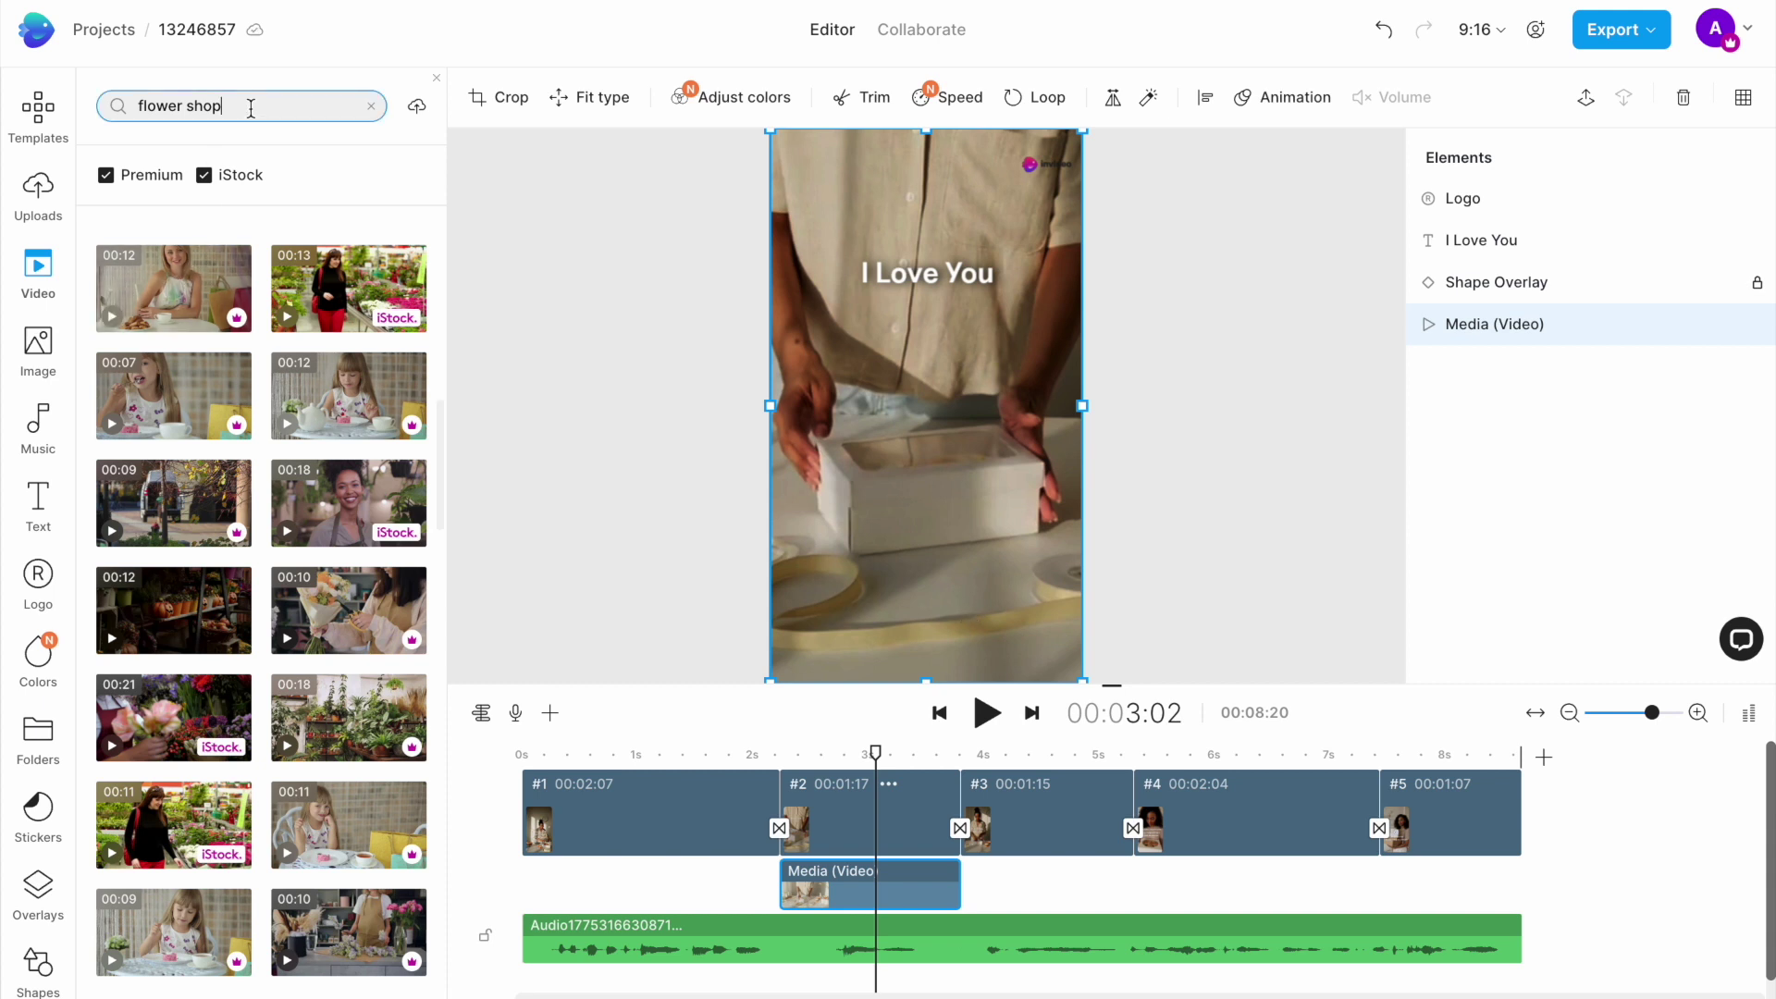
double_click(192, 107)
text(arrangeme)
text(nt)
key(Return)
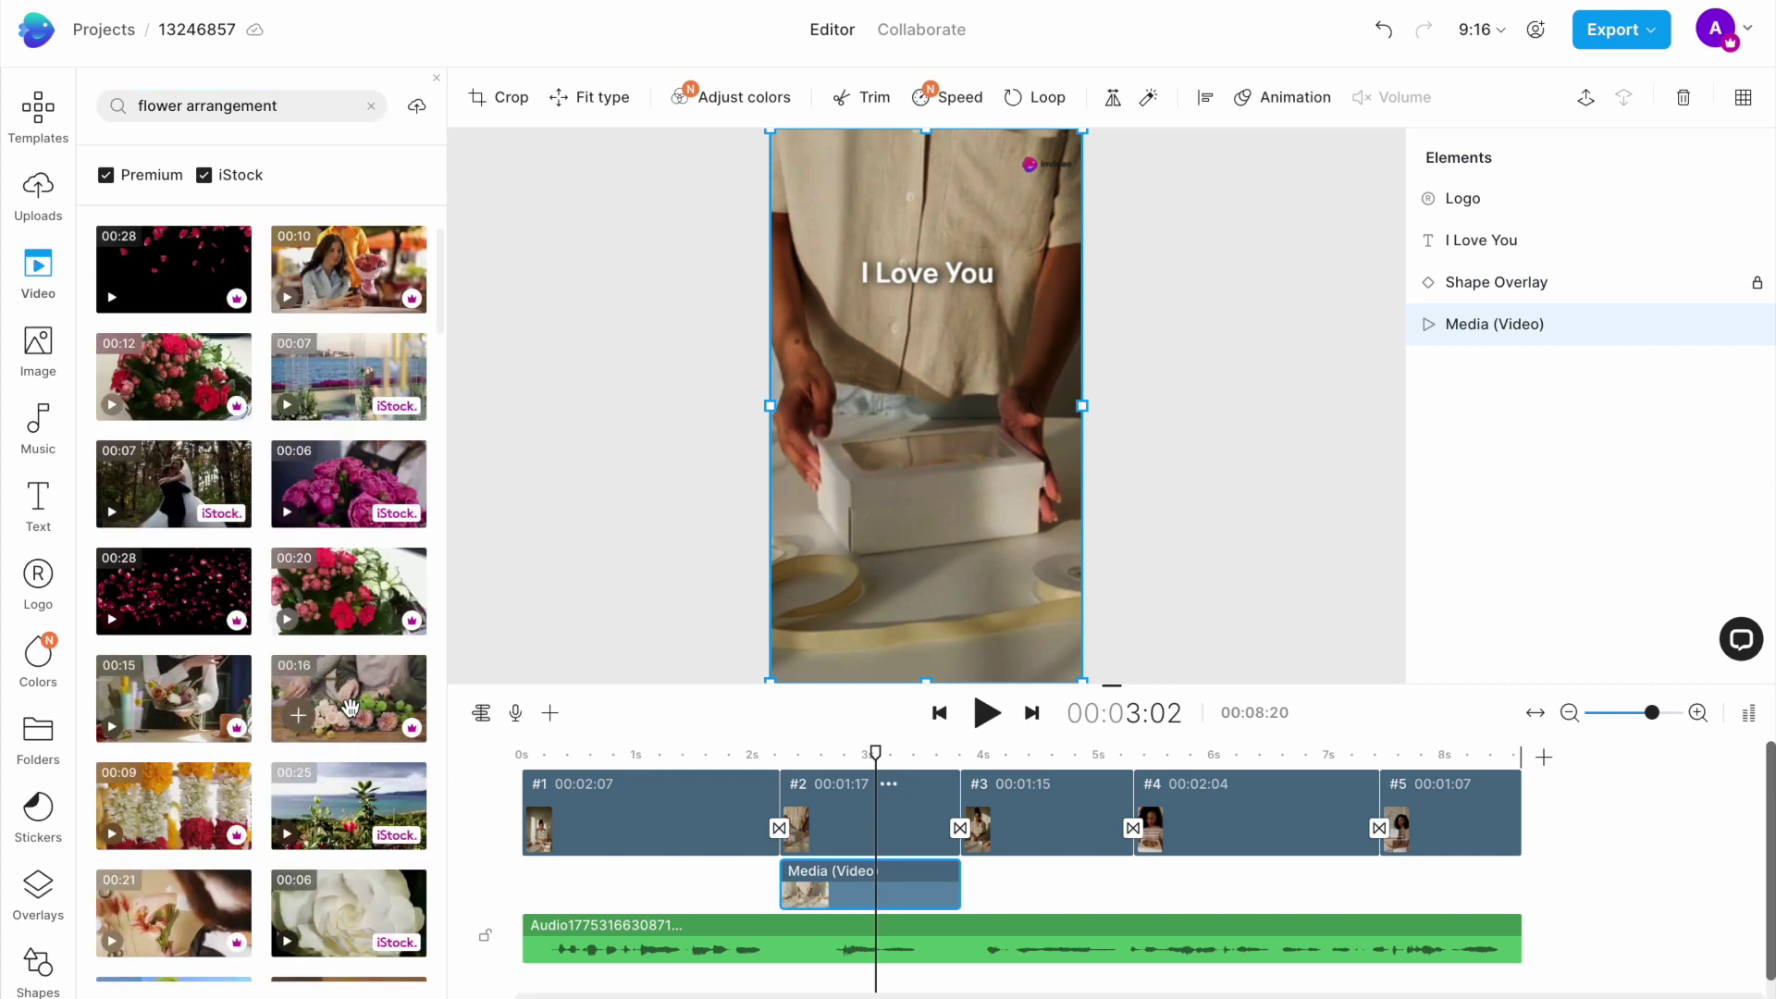
mouse_move(352, 708)
mouse_down()
mouse_move(390, 605)
mouse_move(888, 402)
mouse_up()
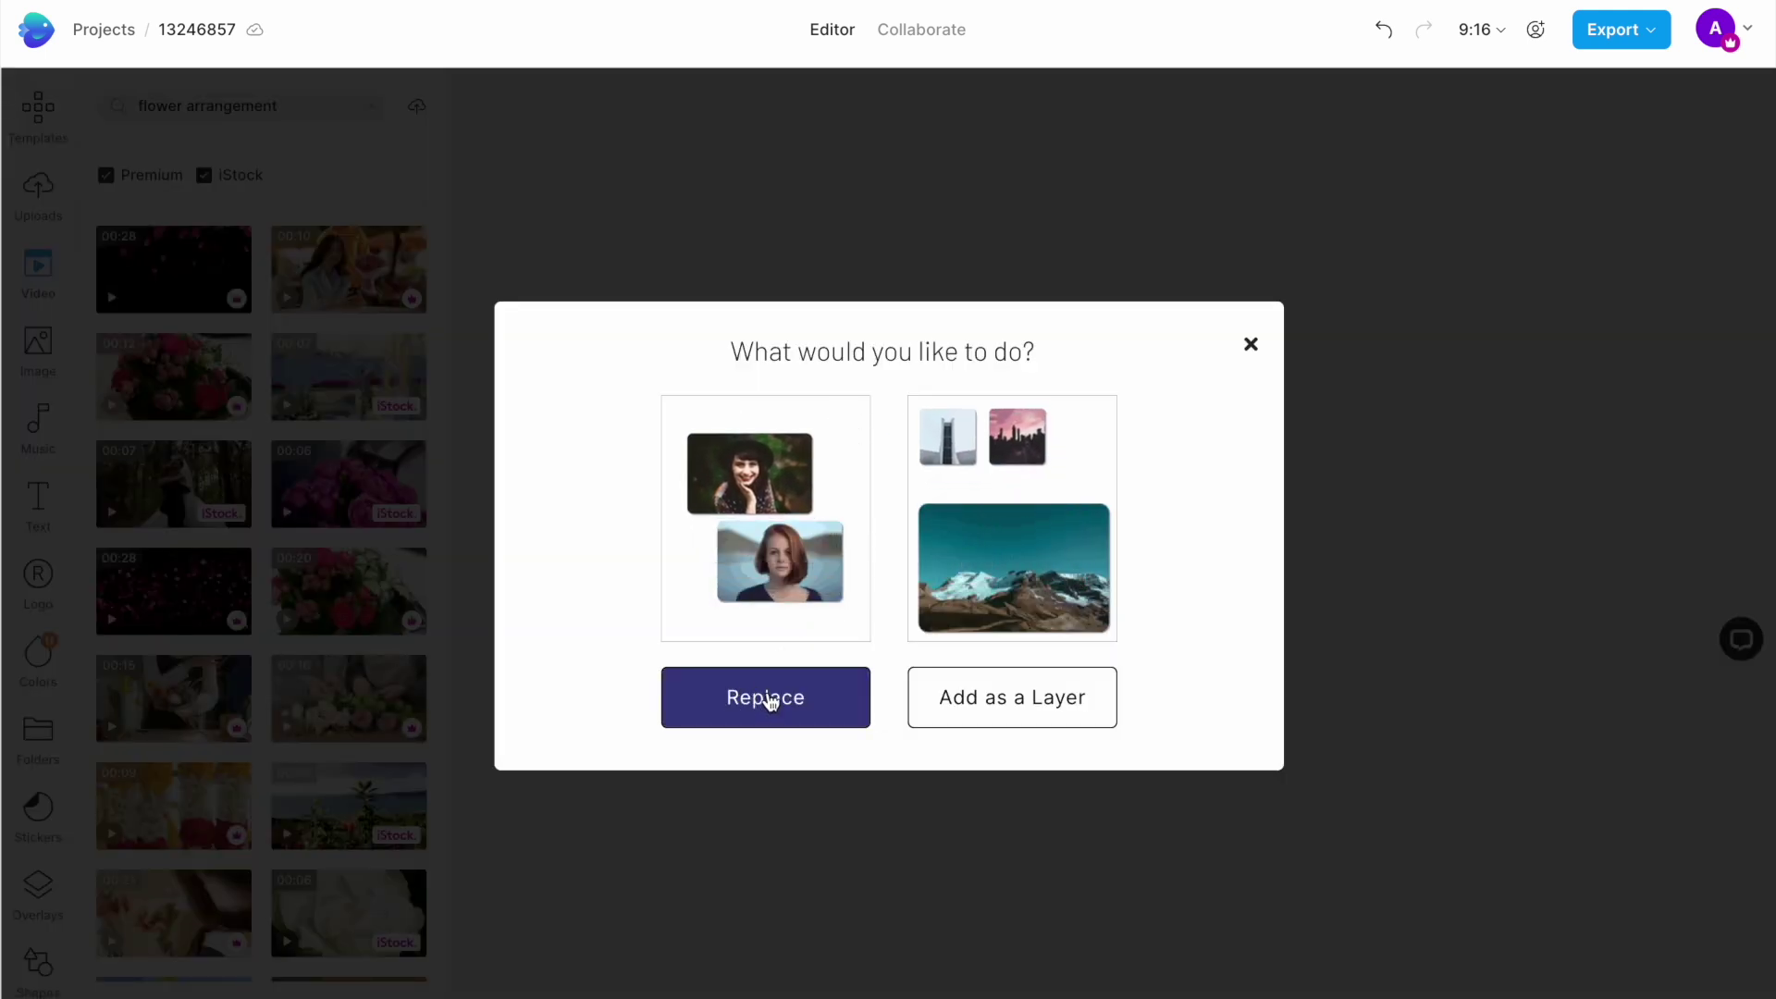
click(765, 701)
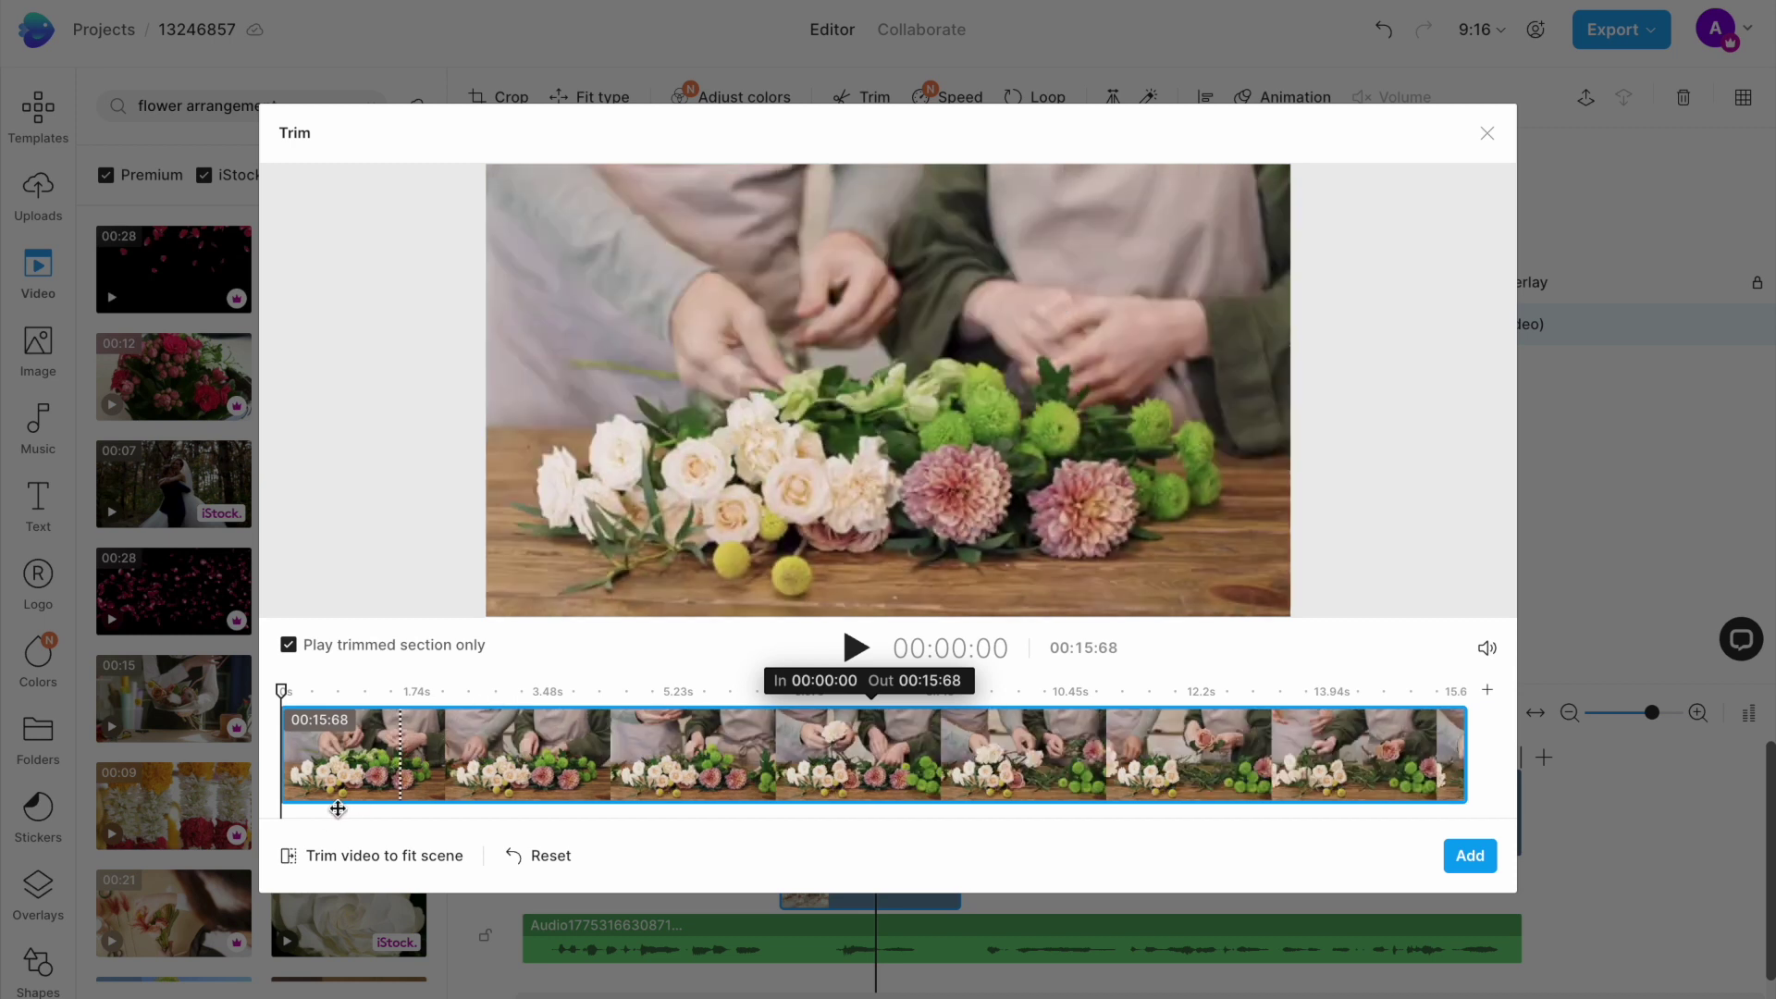
click(351, 871)
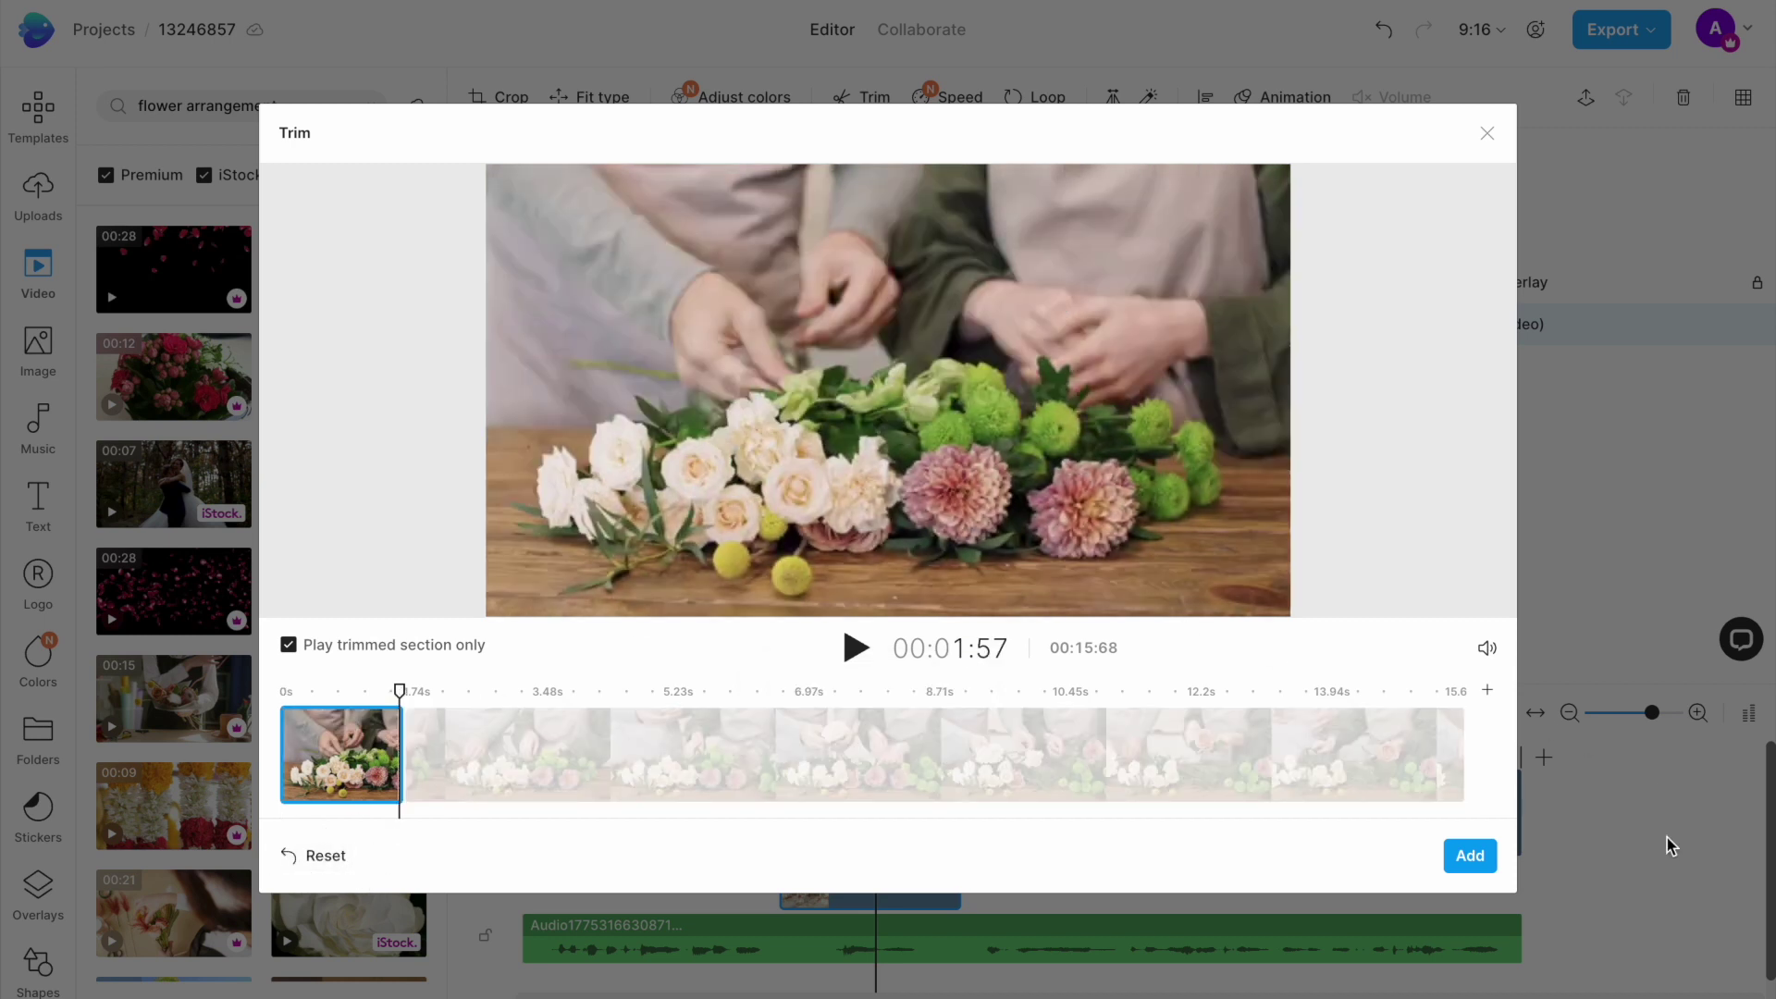
click(1465, 859)
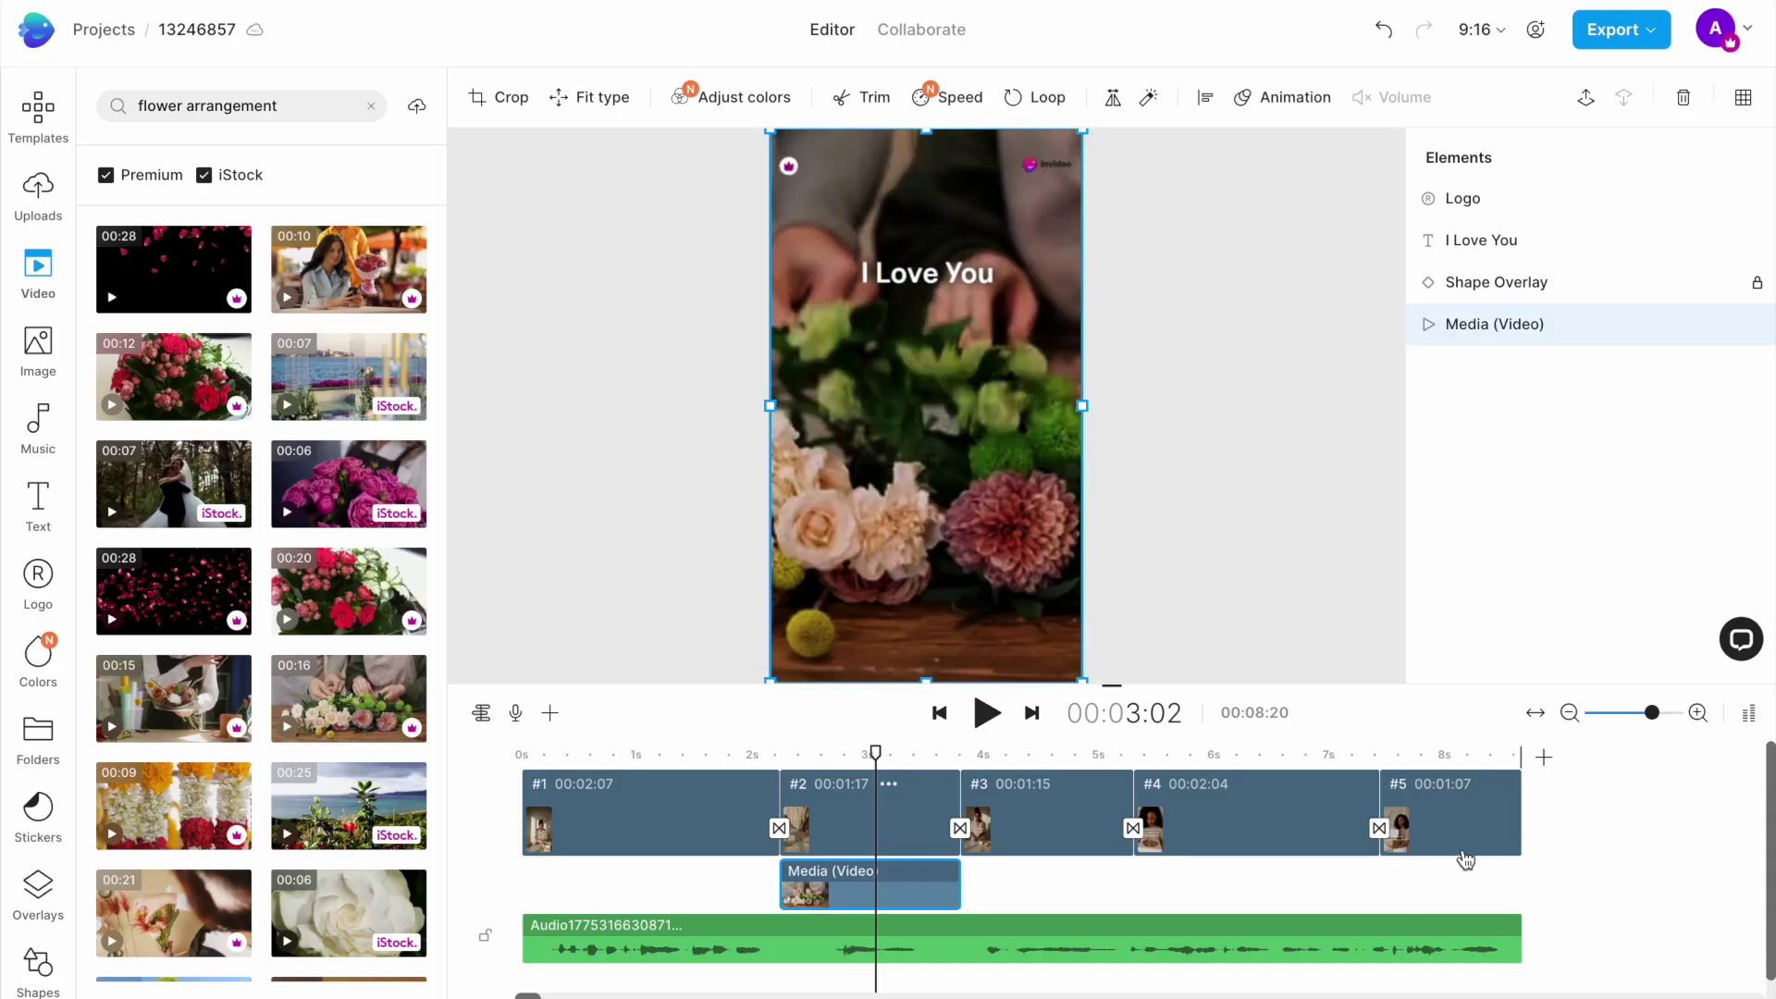
mouse_move(874, 754)
mouse_down()
mouse_move(787, 752)
mouse_move(1521, 757)
mouse_up()
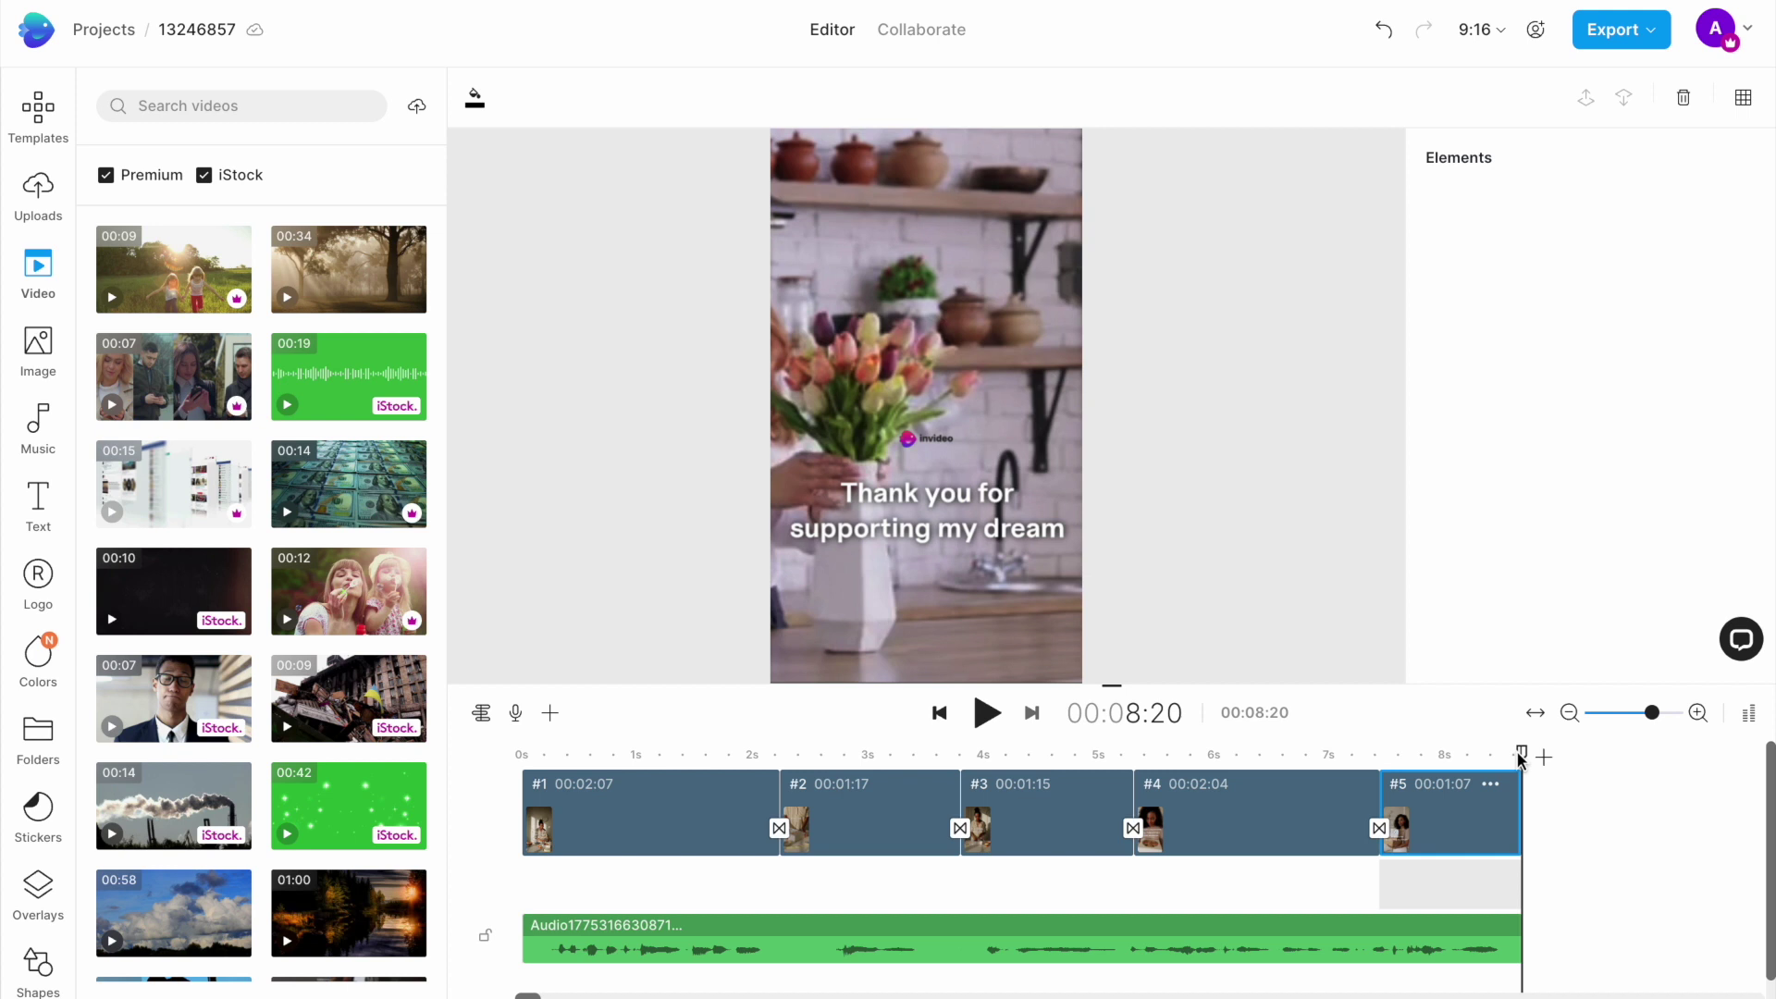
- Upload borcelle.png as the reel's logo so it appears on all scenes
click(927, 440)
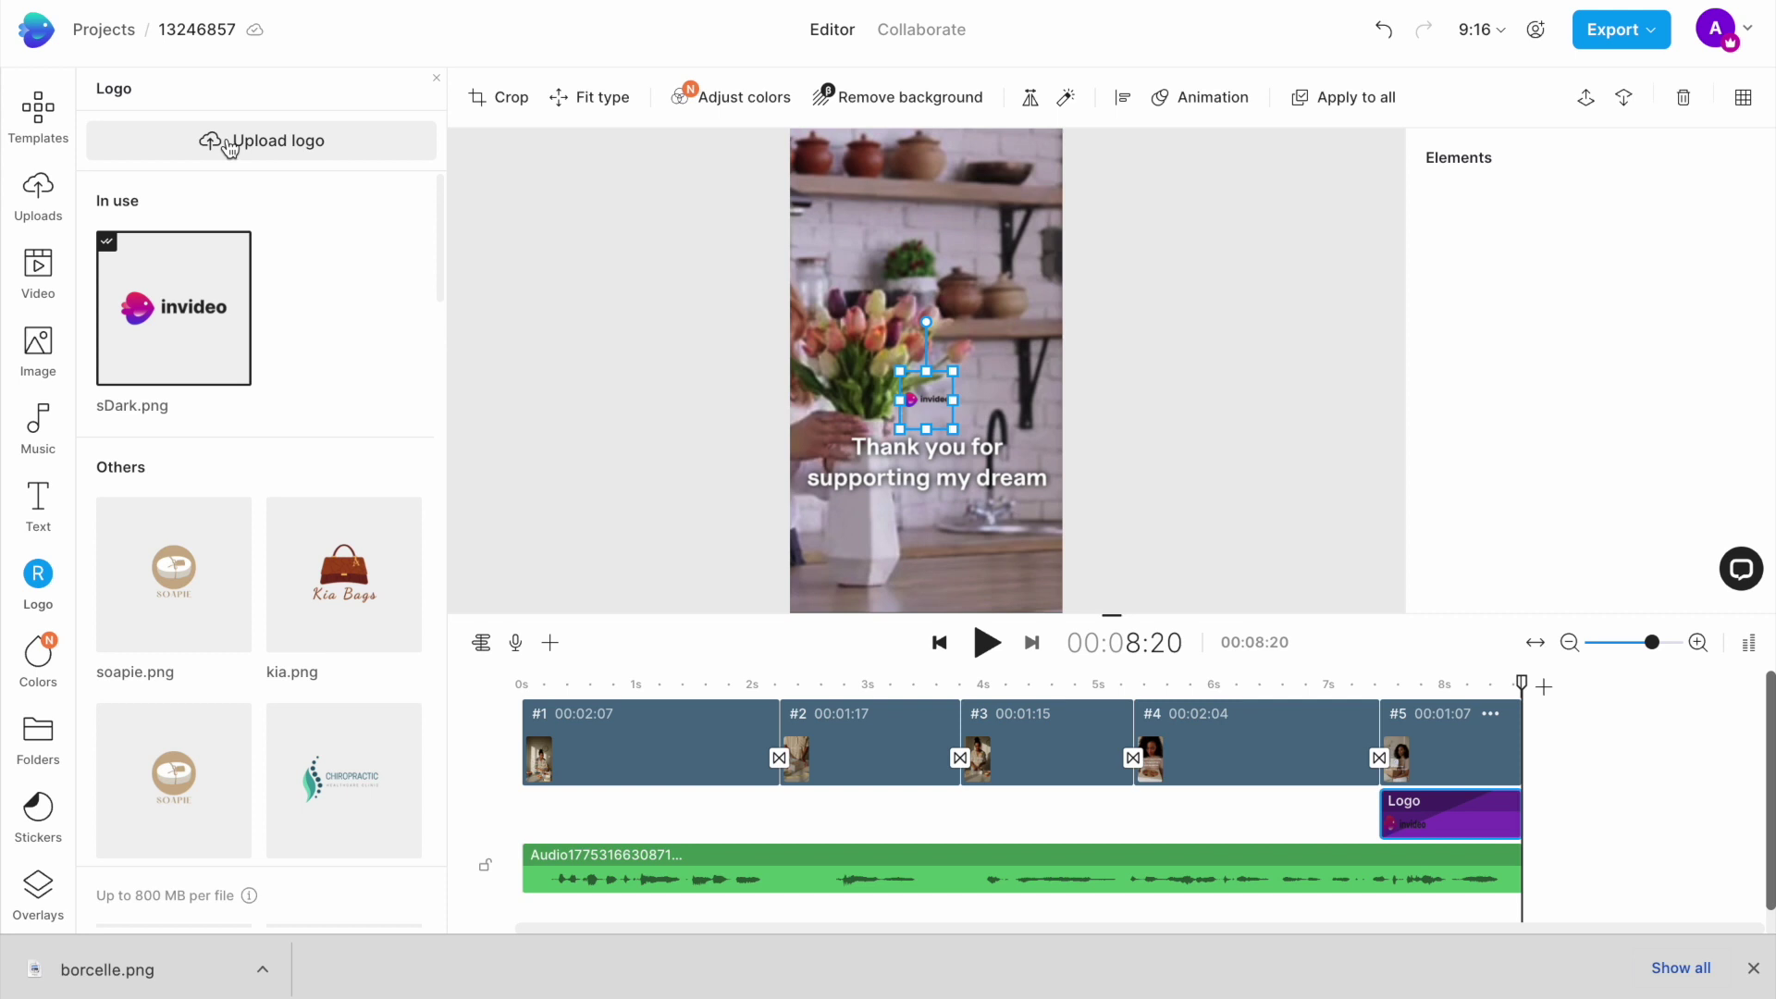
click(226, 140)
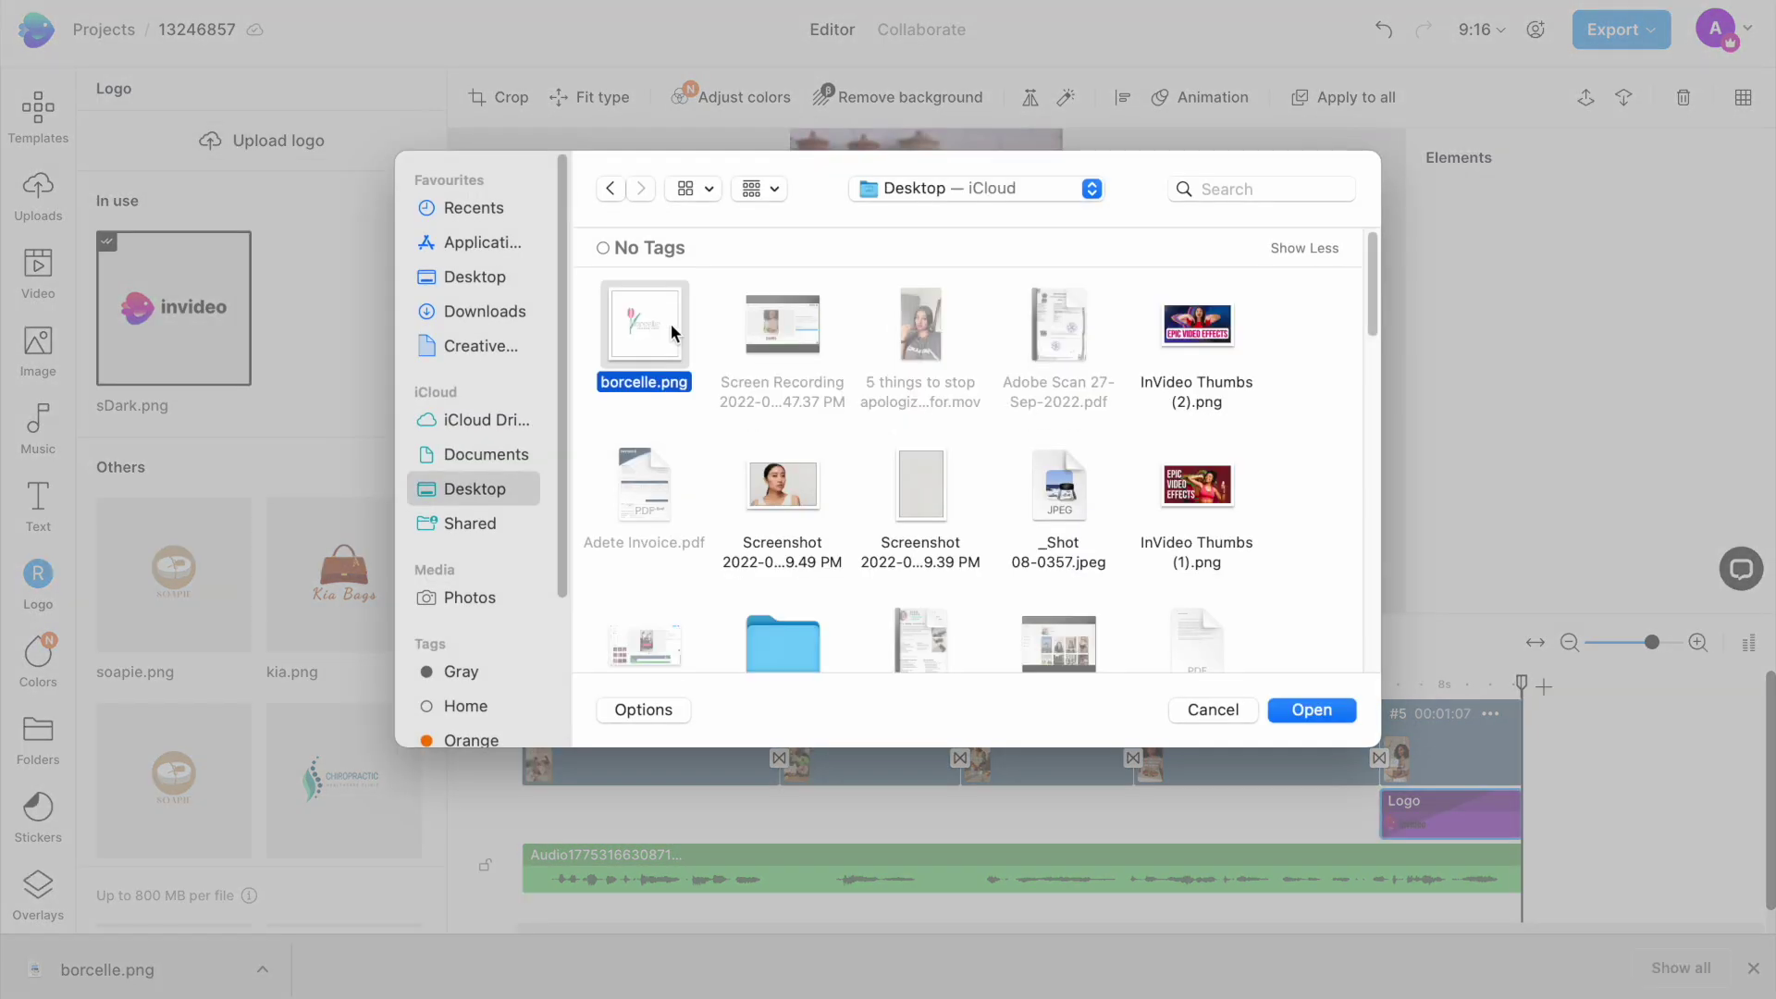
click(1302, 723)
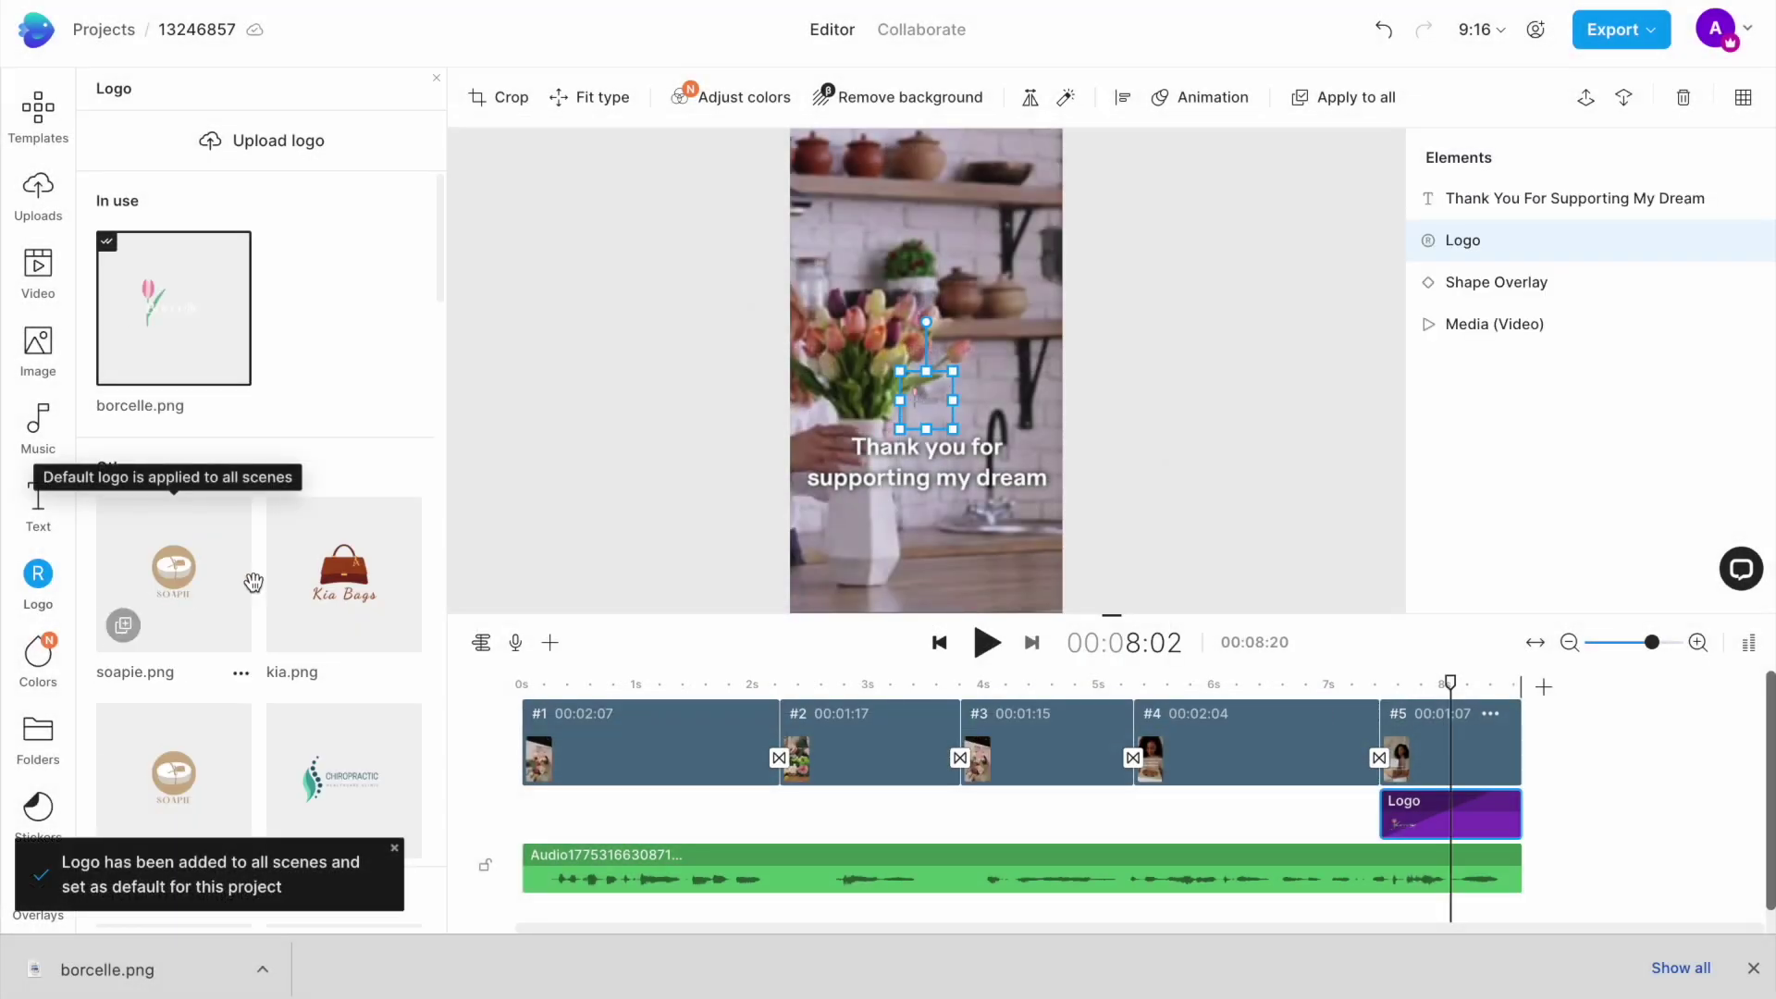
click(1301, 714)
click(1048, 700)
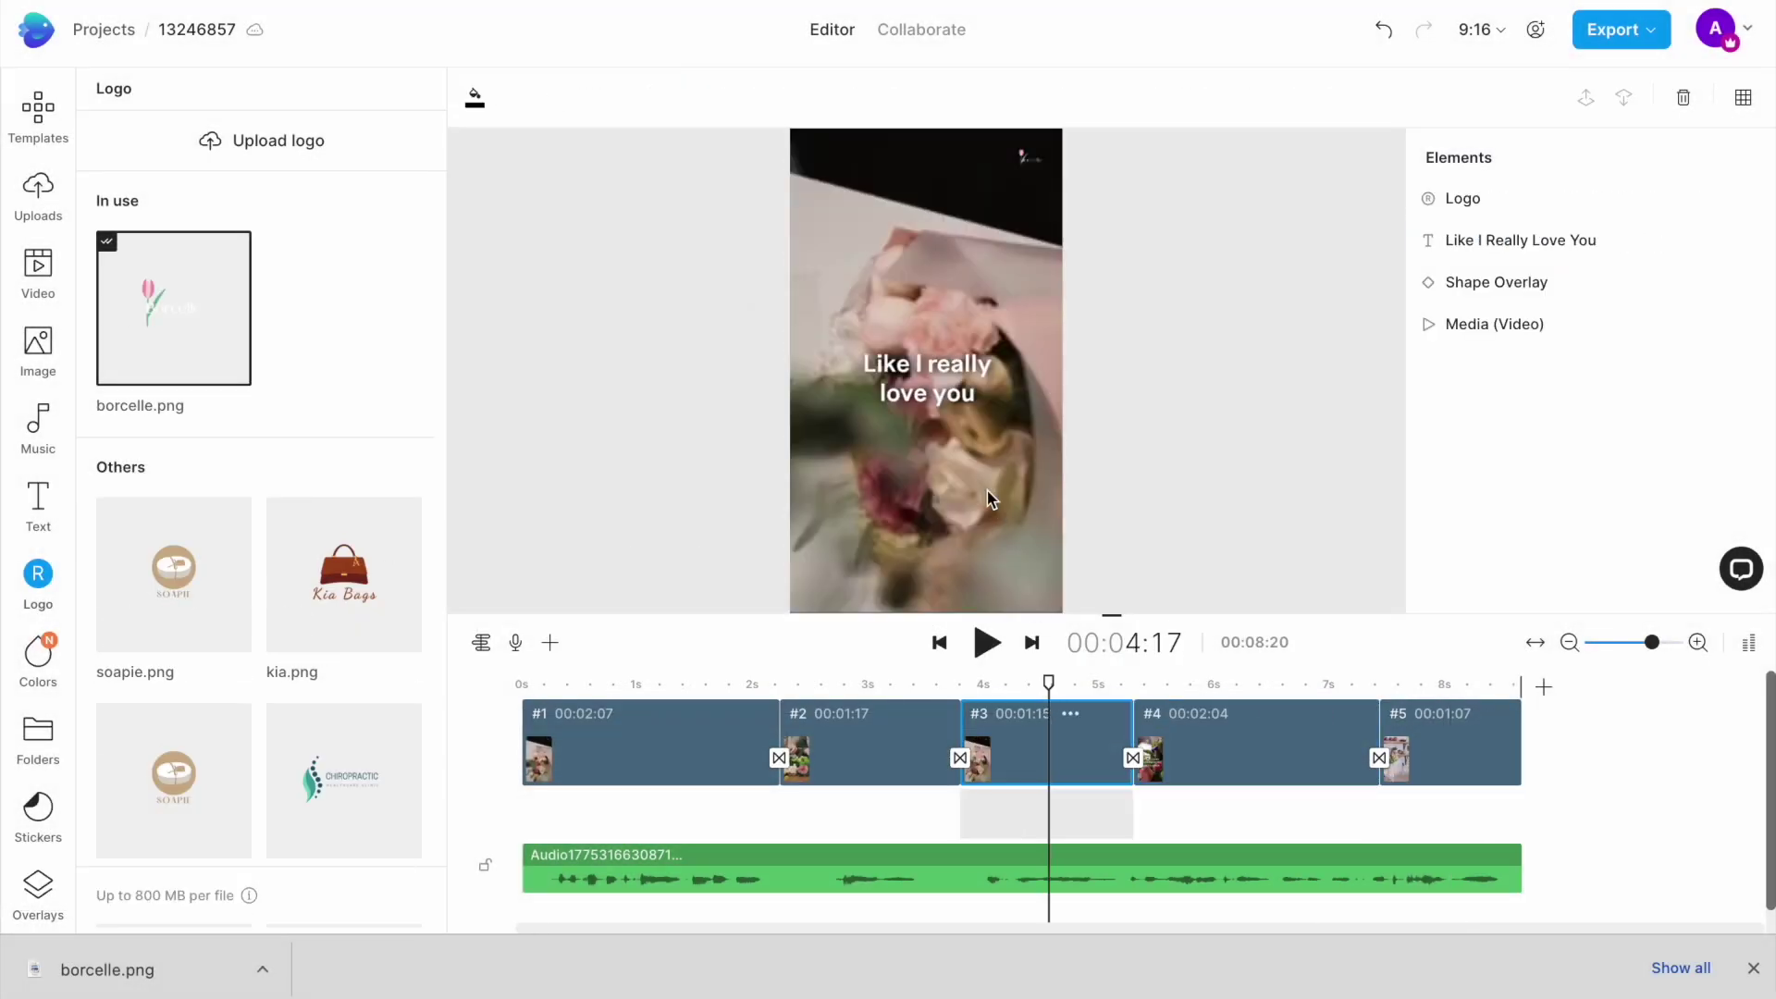
click(875, 690)
click(611, 684)
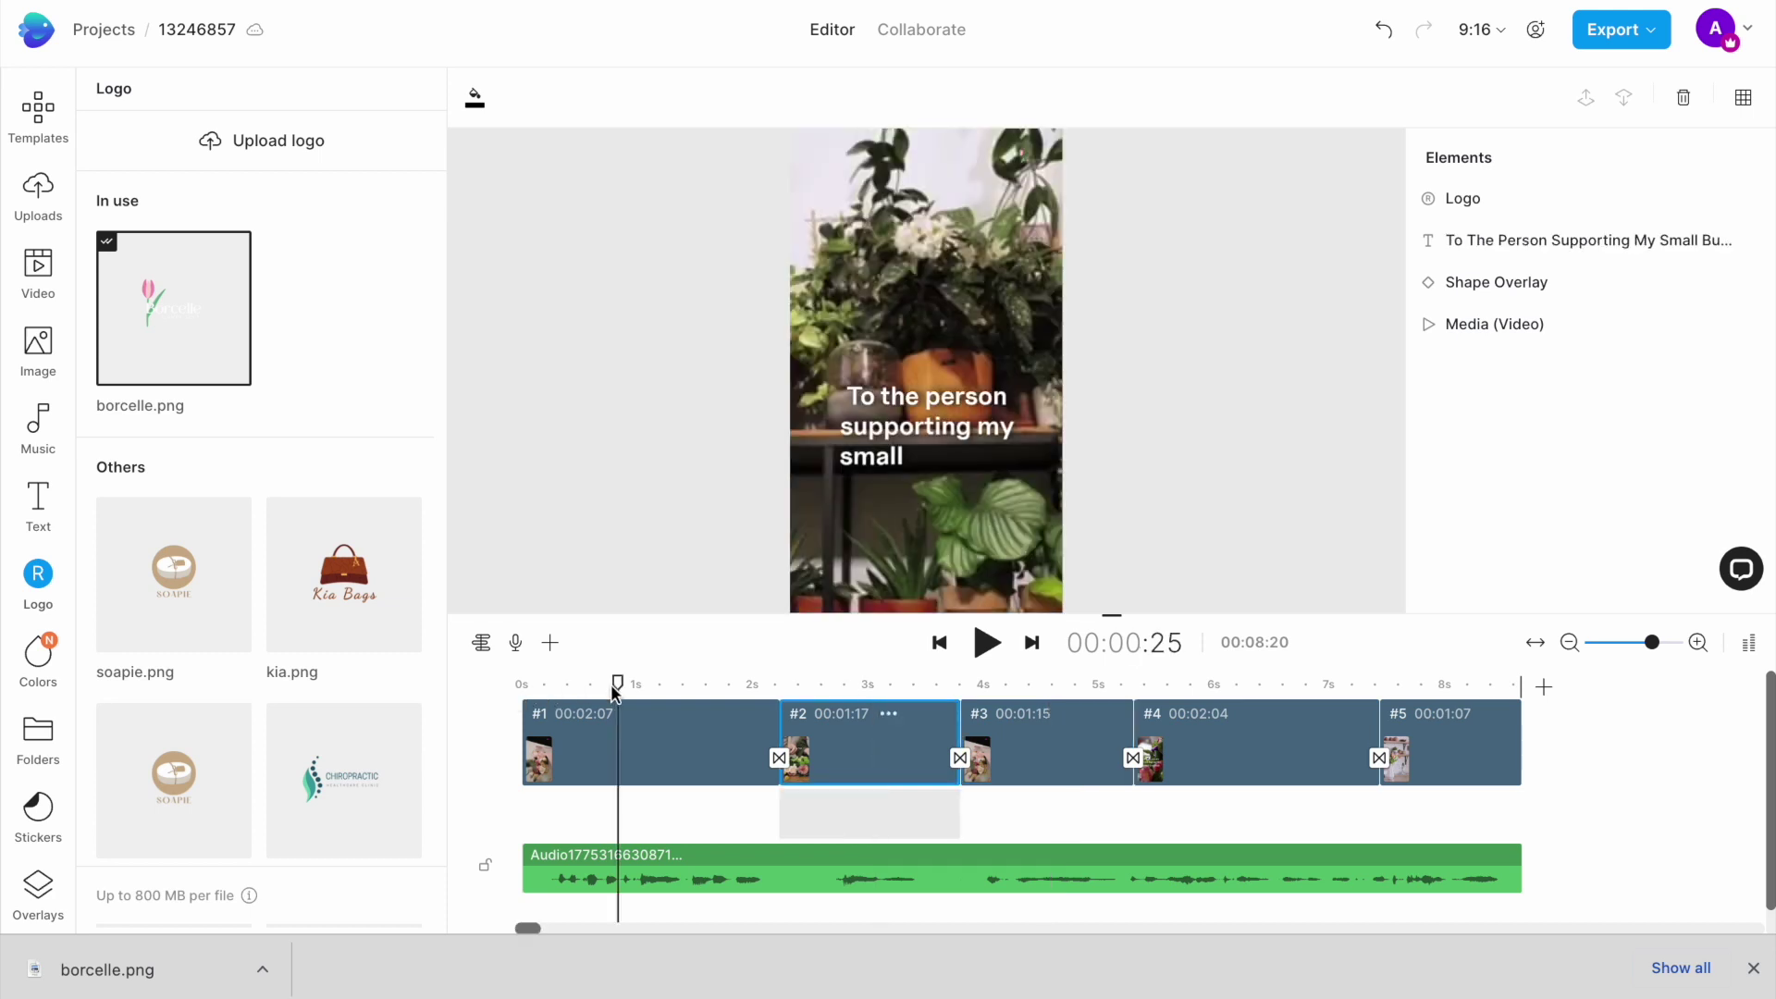
click(568, 684)
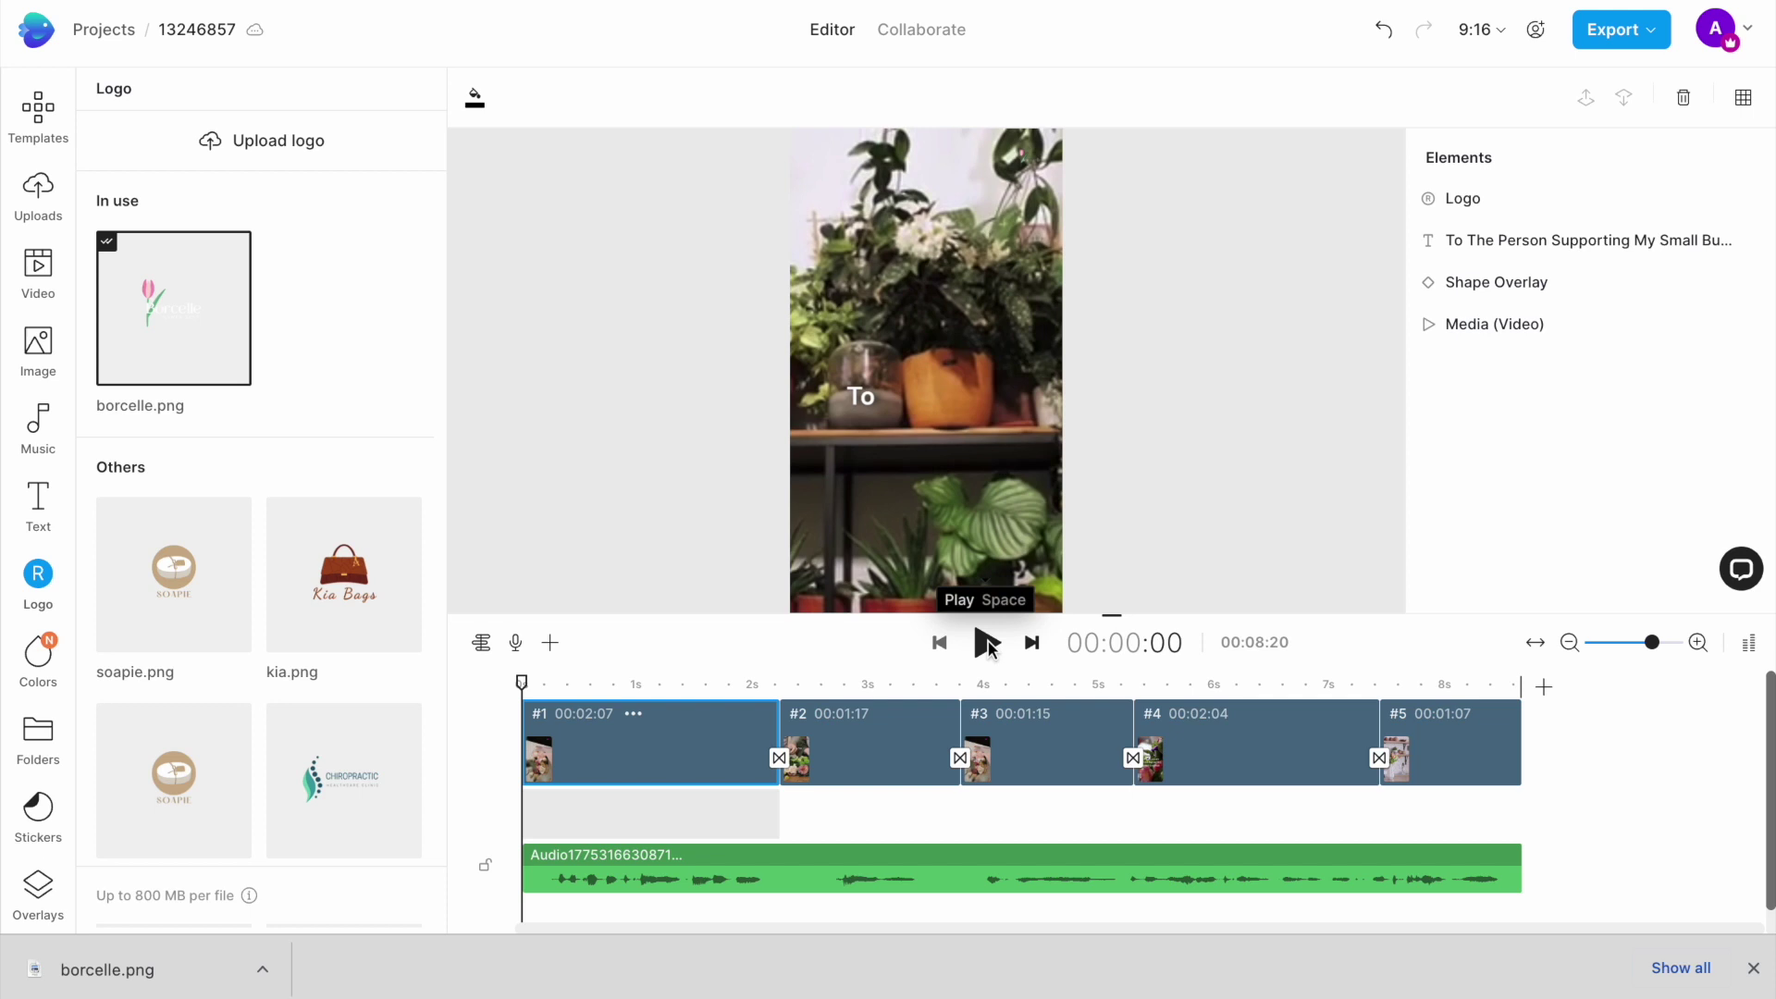
click(986, 642)
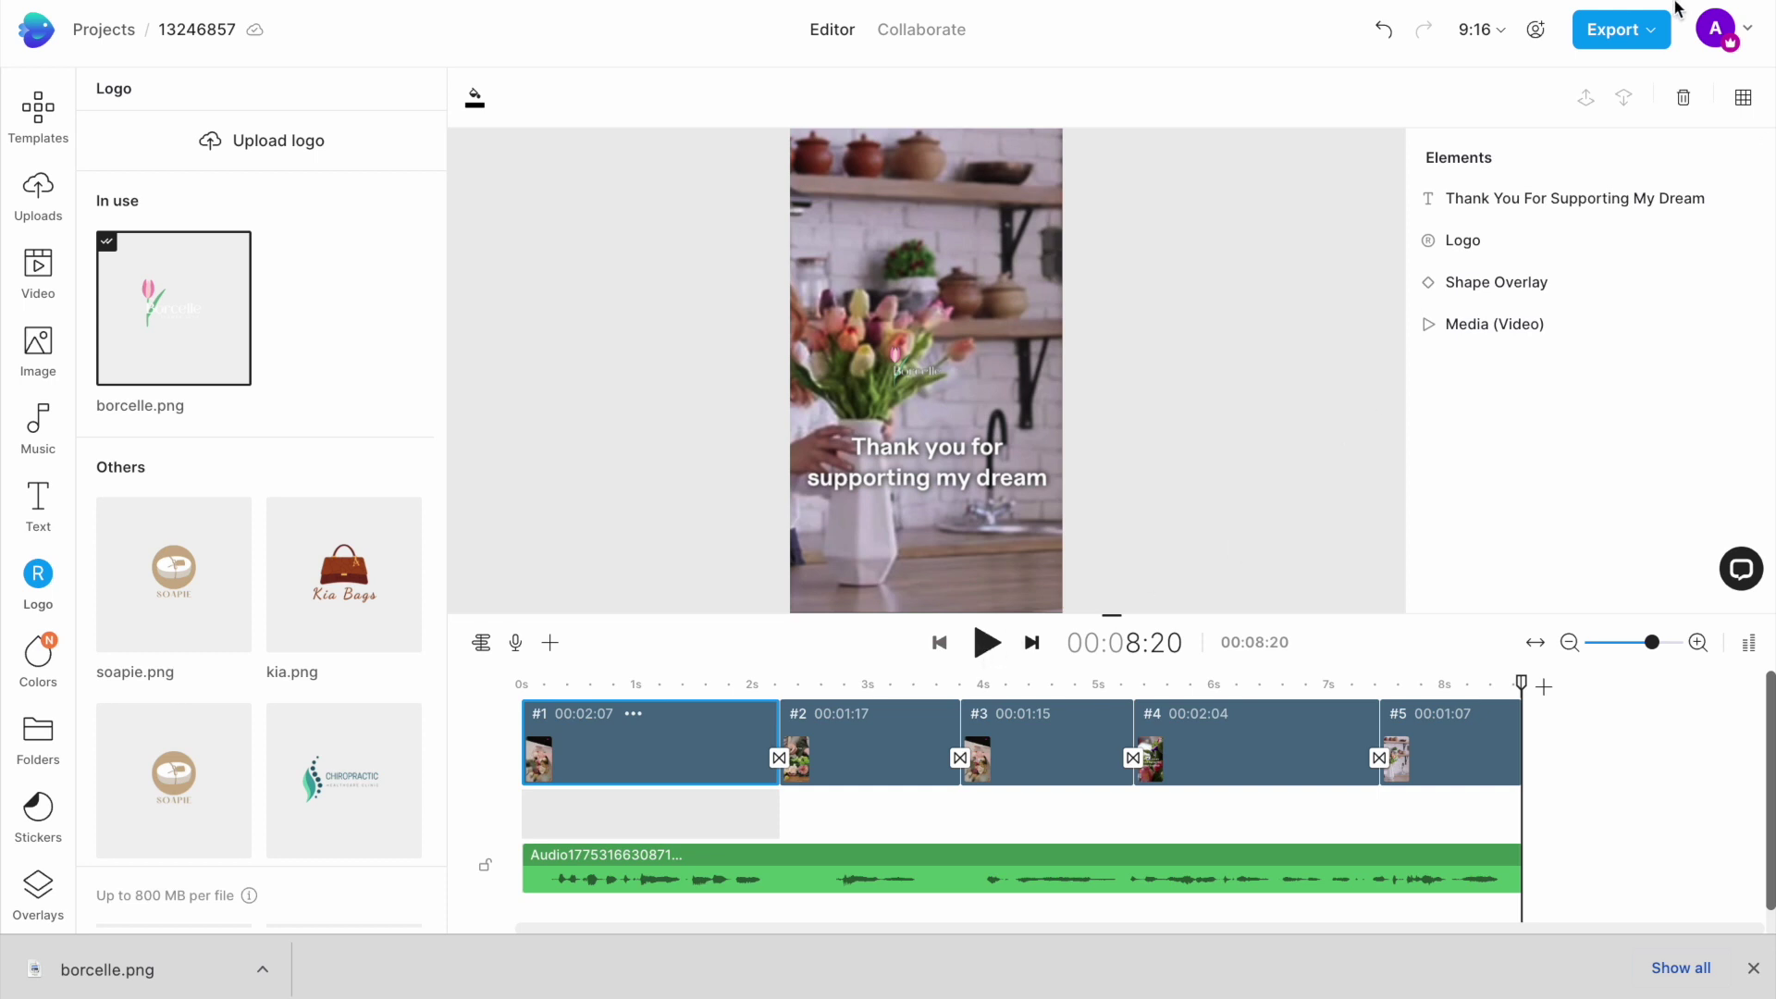
- Export the reel with 1080p kept as the resolution, then play the preview
click(1632, 39)
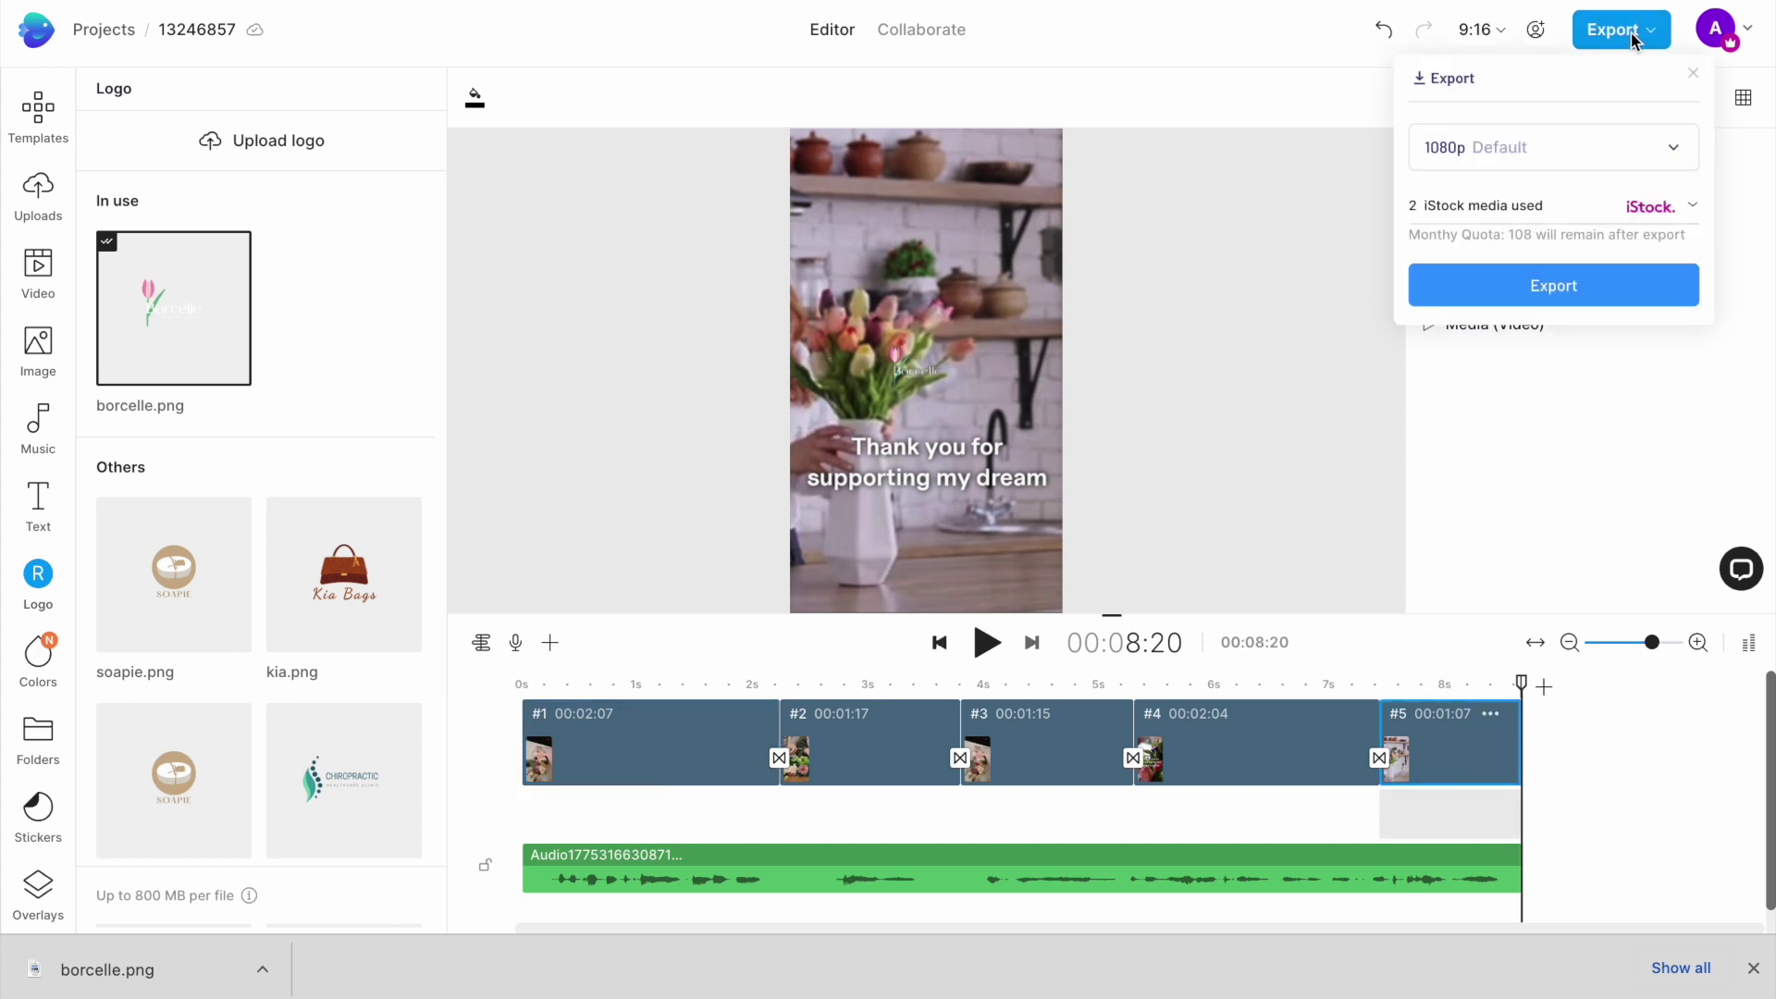
click(1671, 149)
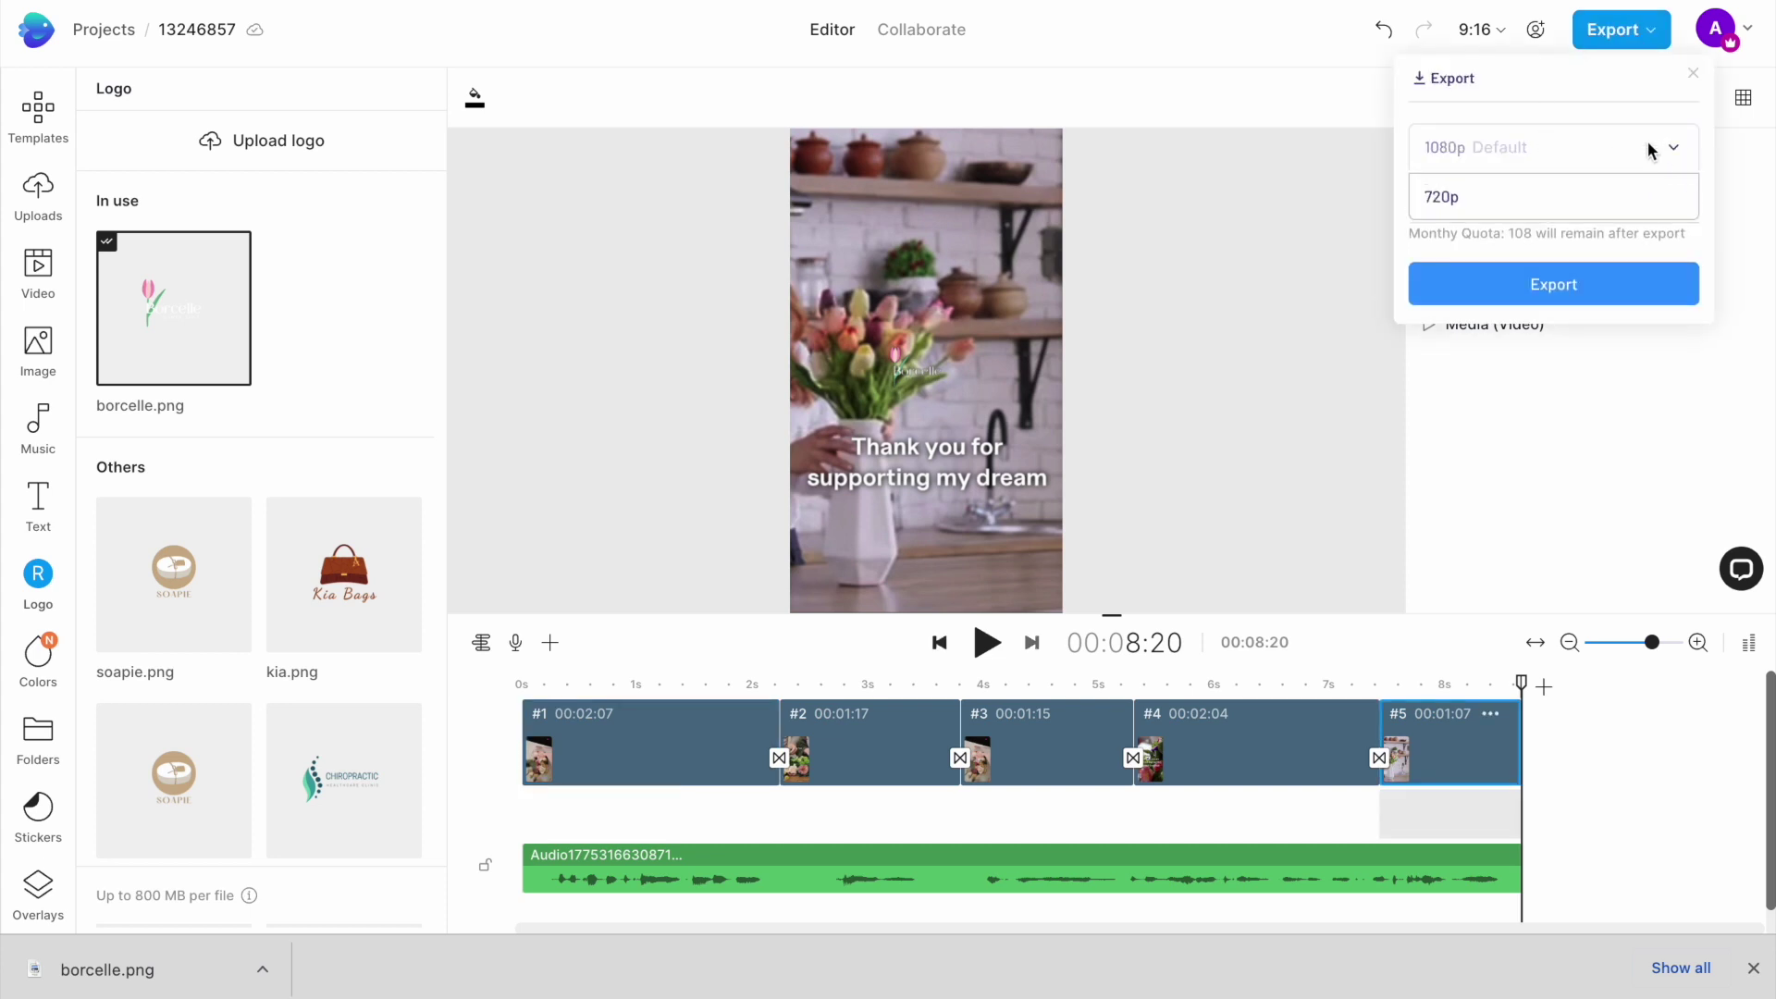
click(1648, 152)
click(1574, 289)
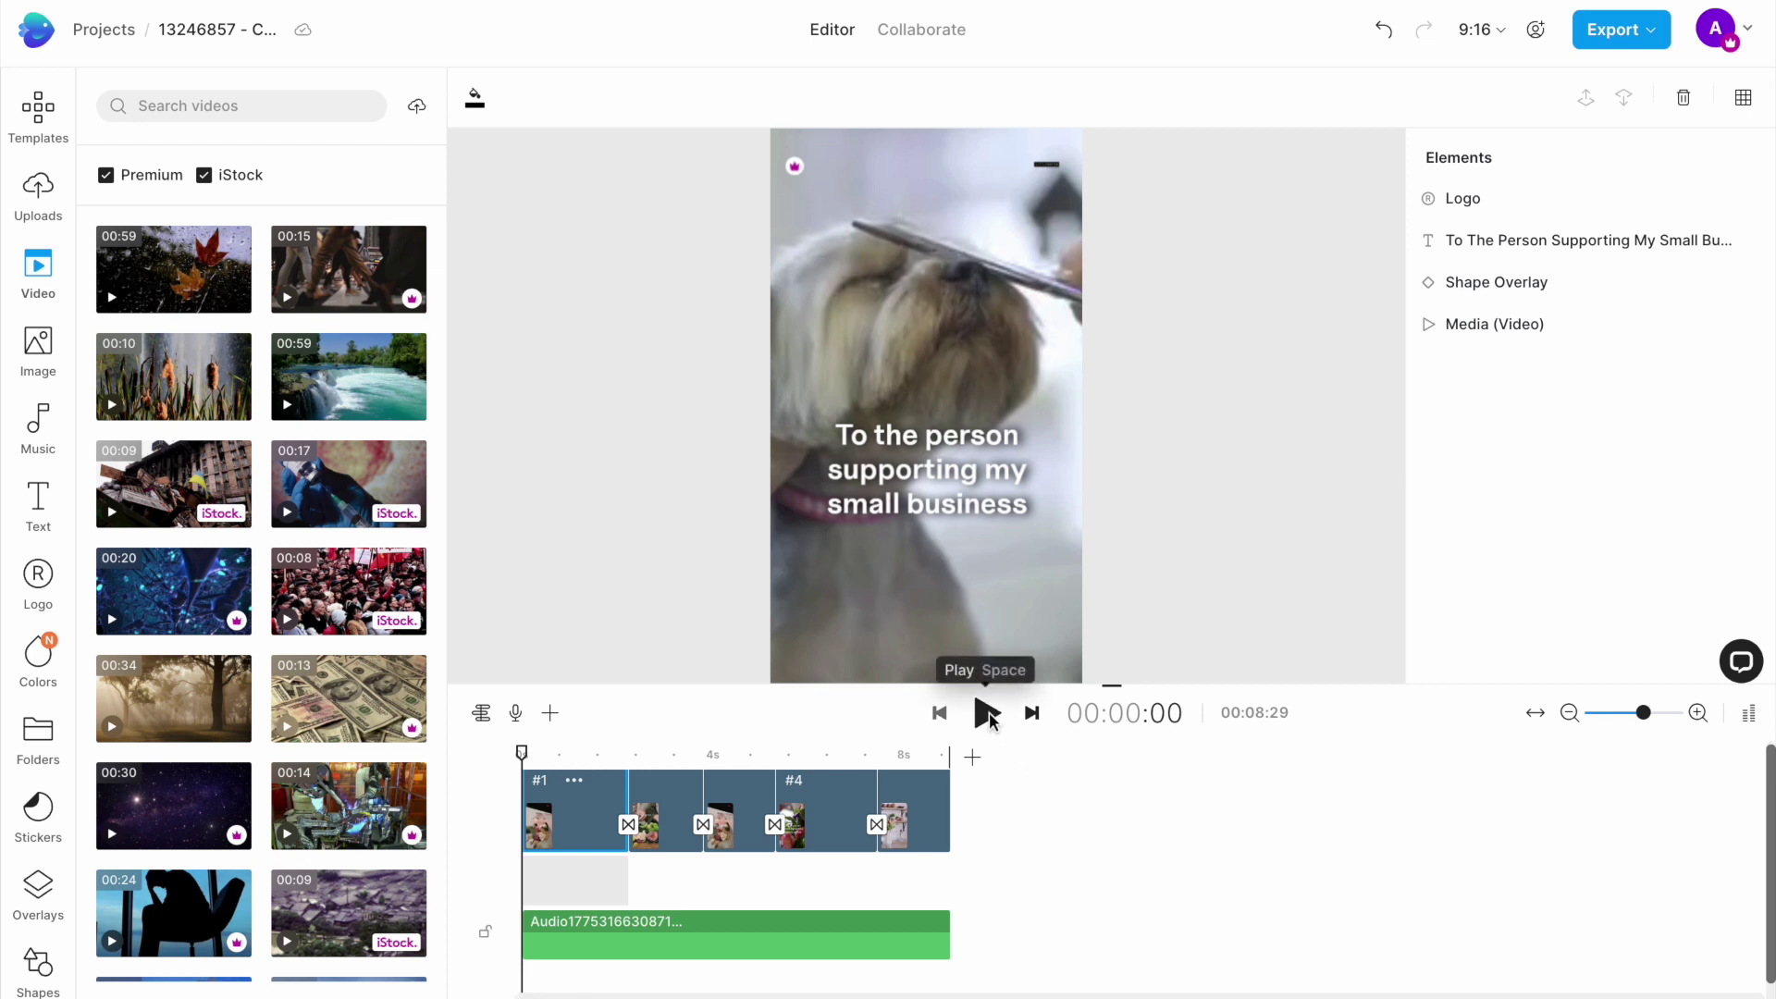
click(986, 714)
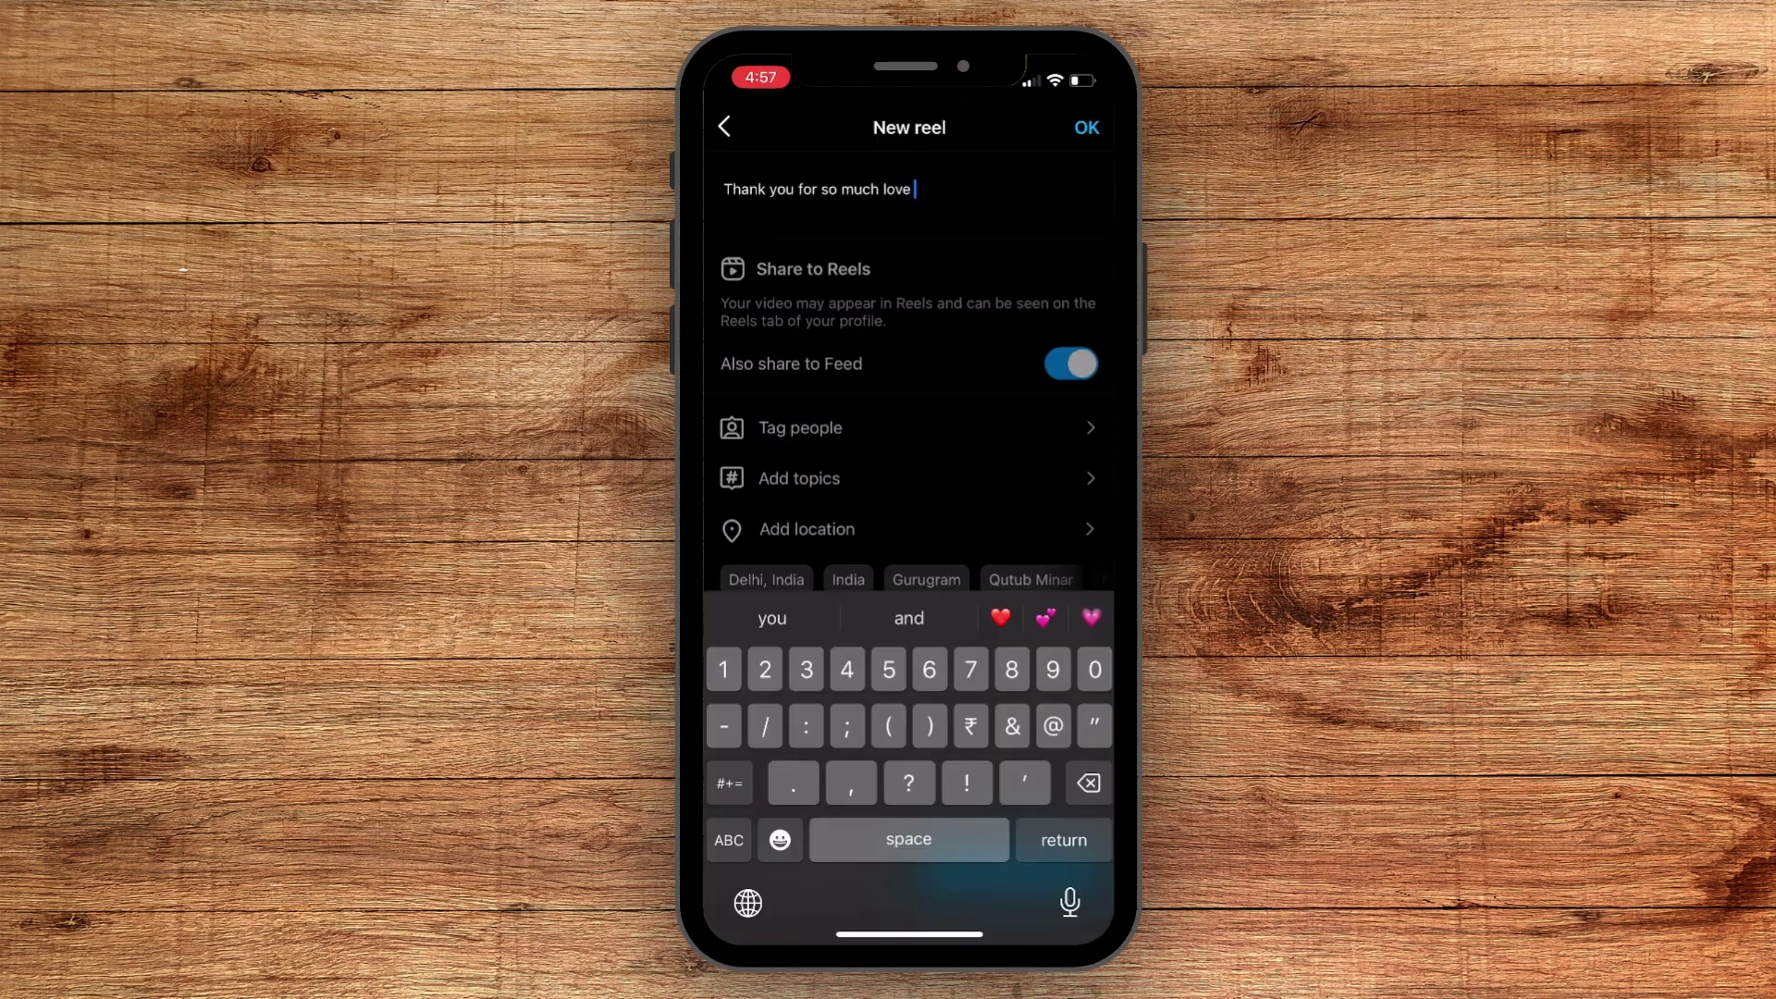
text(#g)
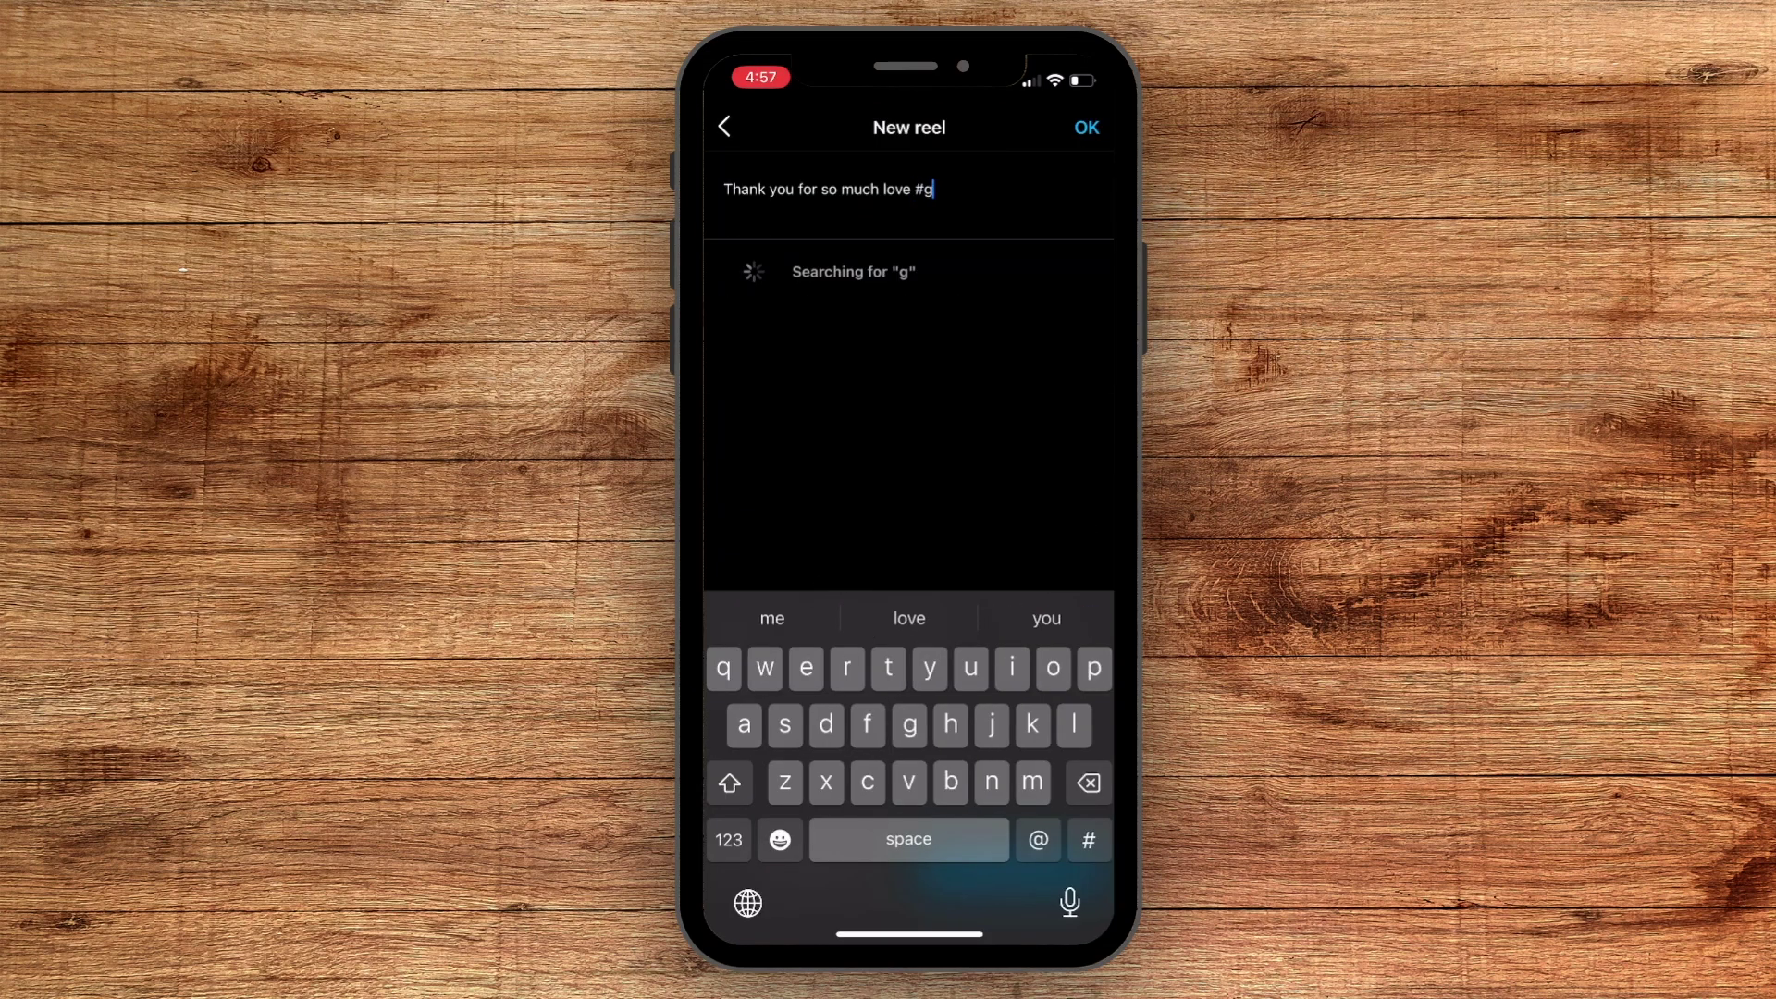
text(rateful )
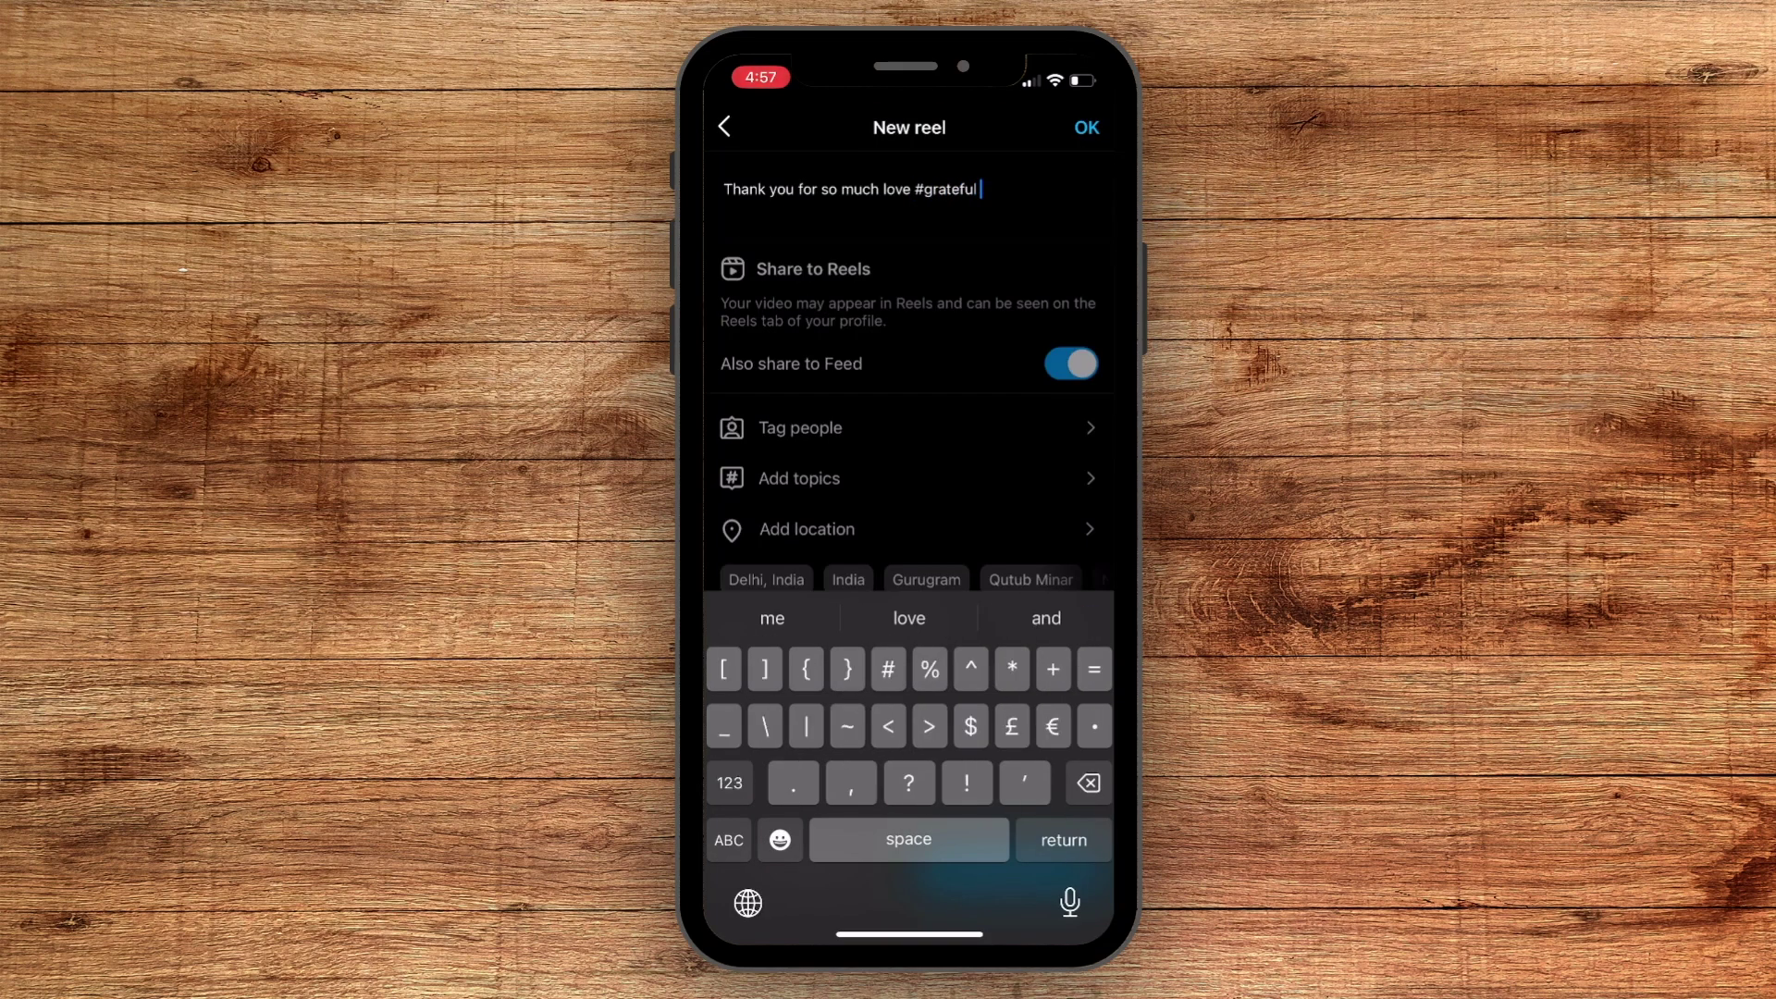
text(#smallbus)
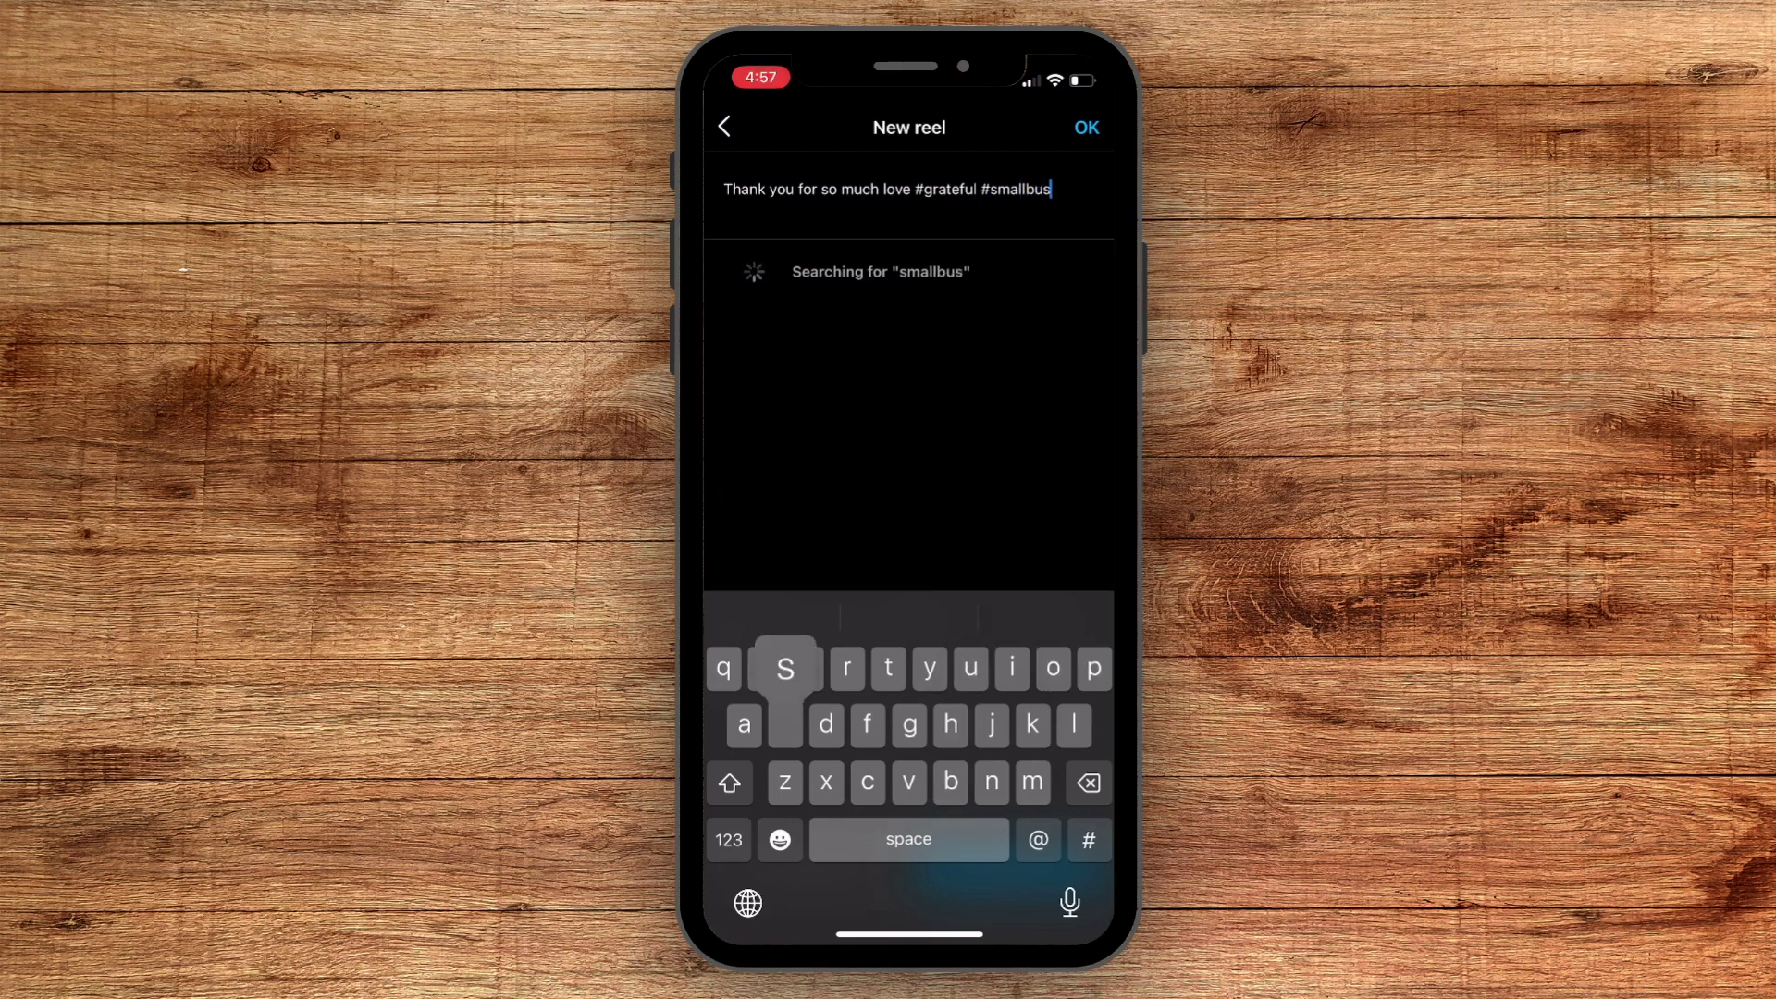
text(iness)
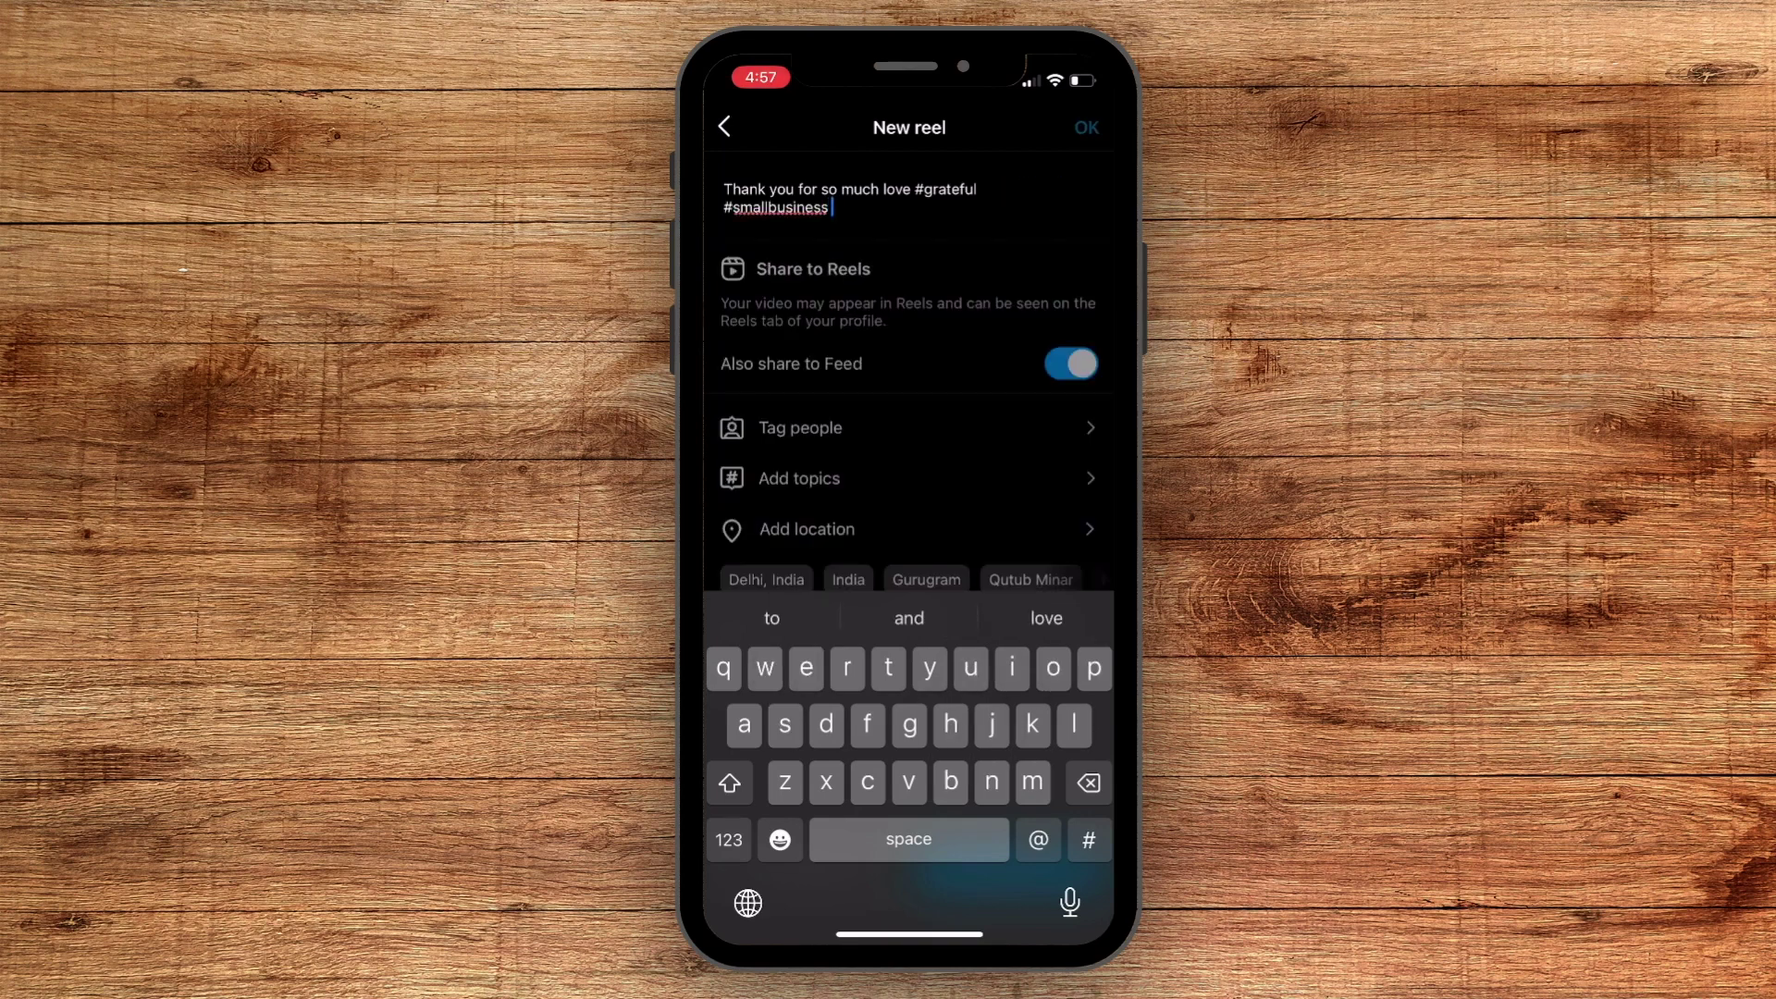
- Confirm the caption 'Thank you for so much love #grateful #smallbusiness'
click(1087, 126)
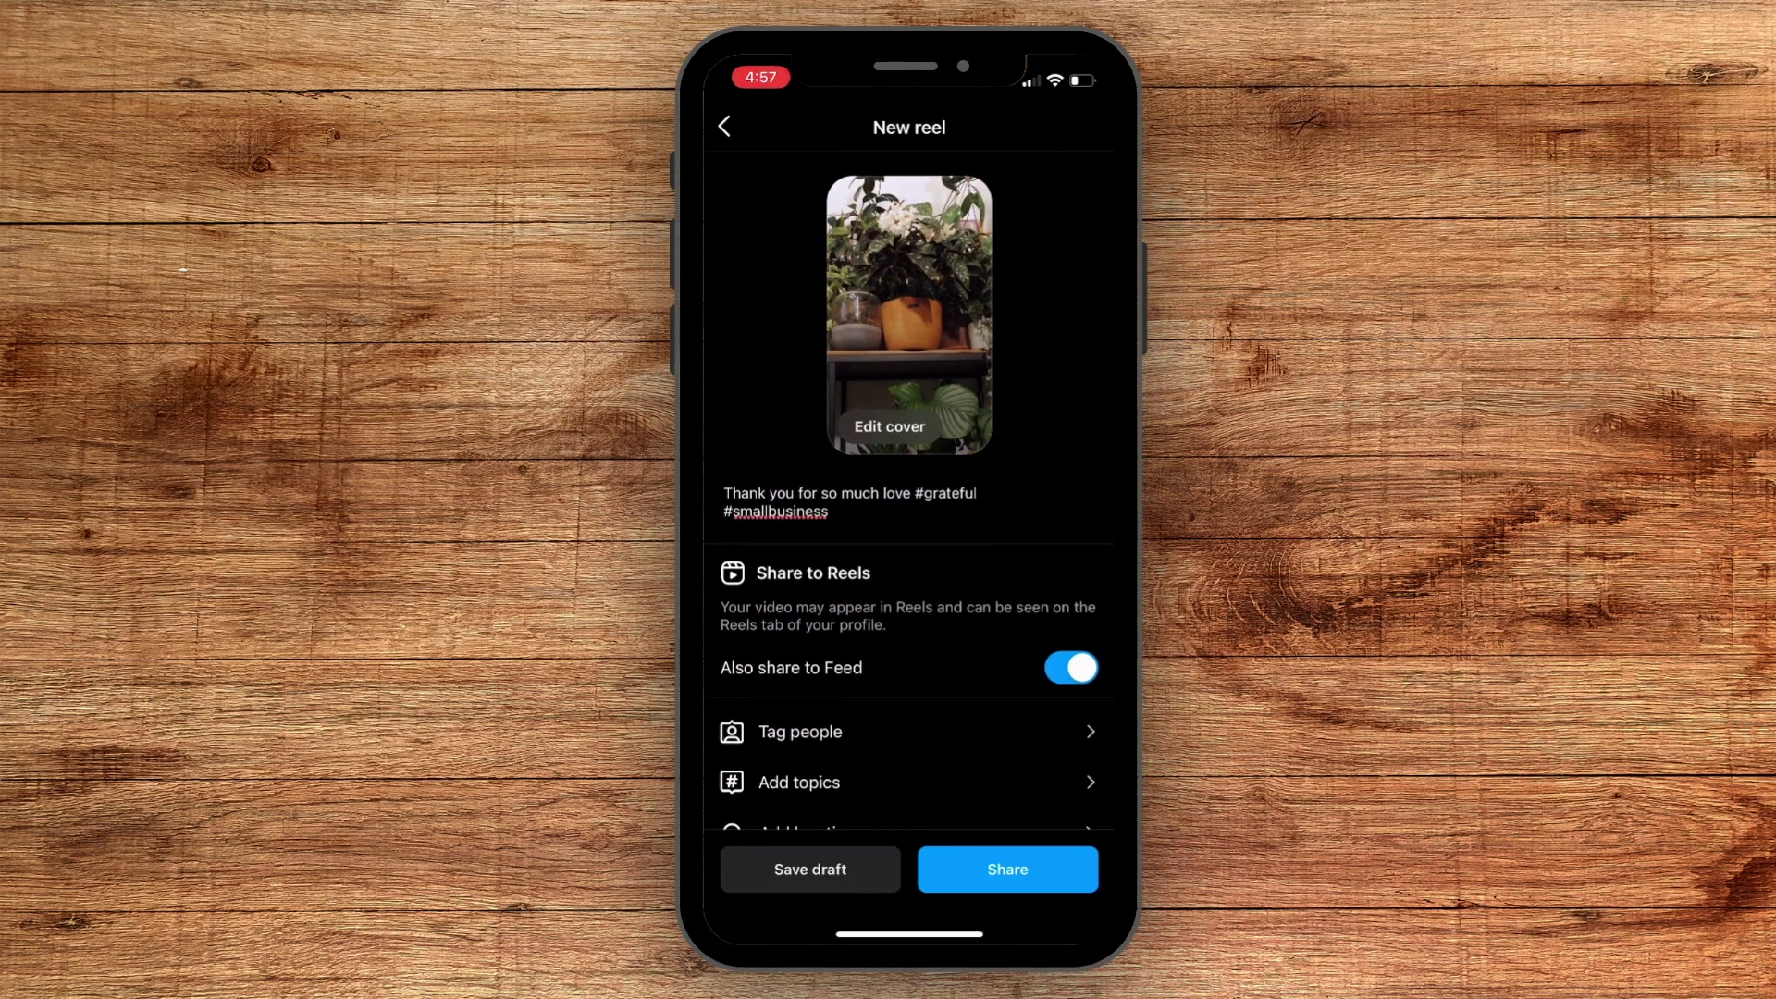